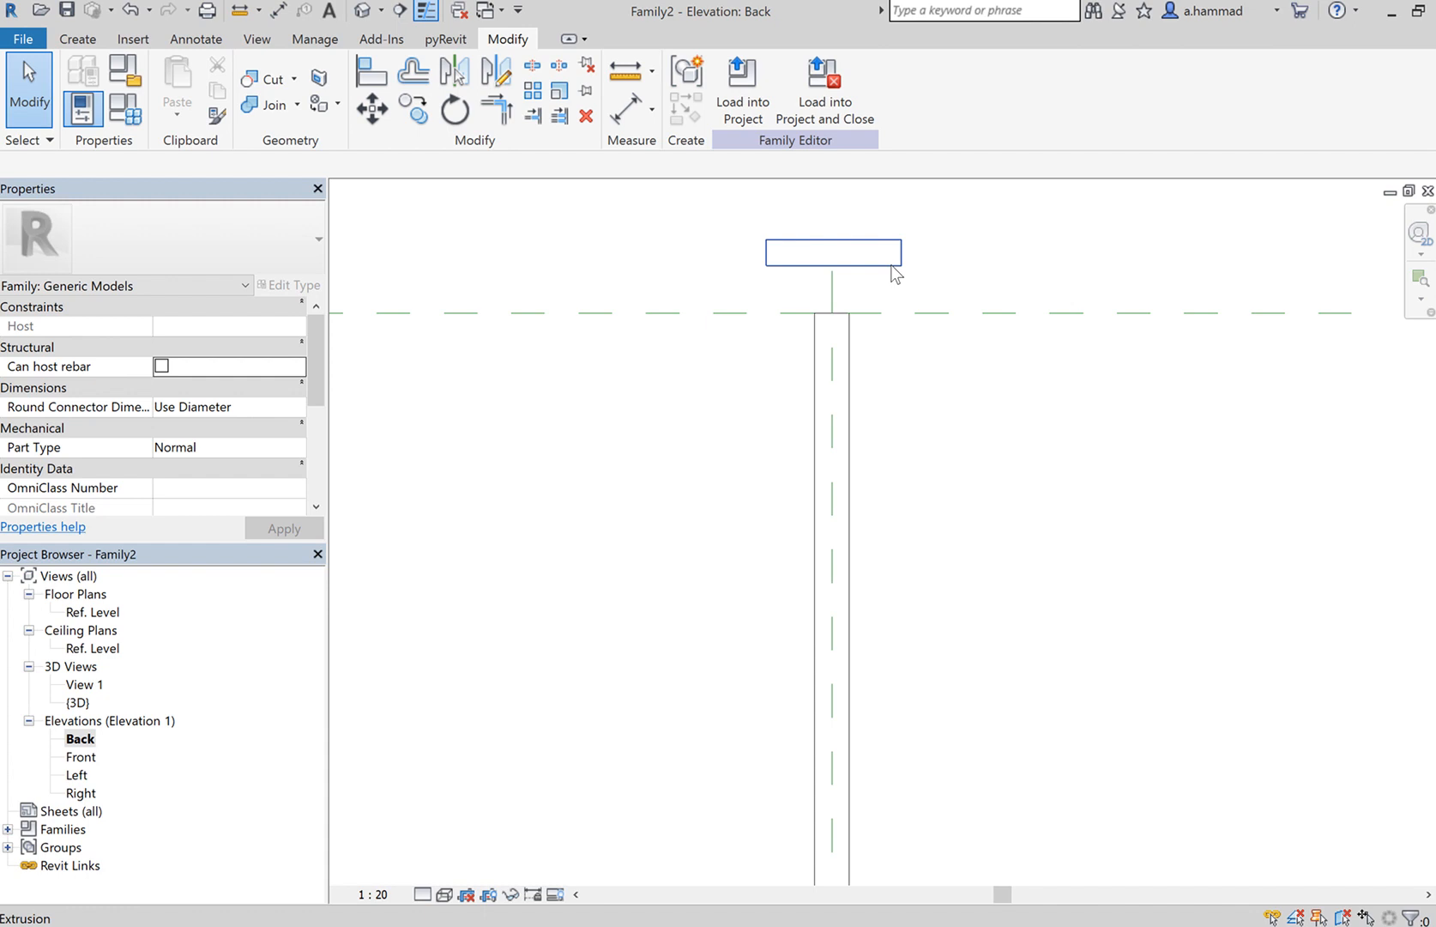
Step: Add an aligned dimension to the thickness of the small plate above the post and lock it
{"action": "left_click", "coordinate": [893, 271]}
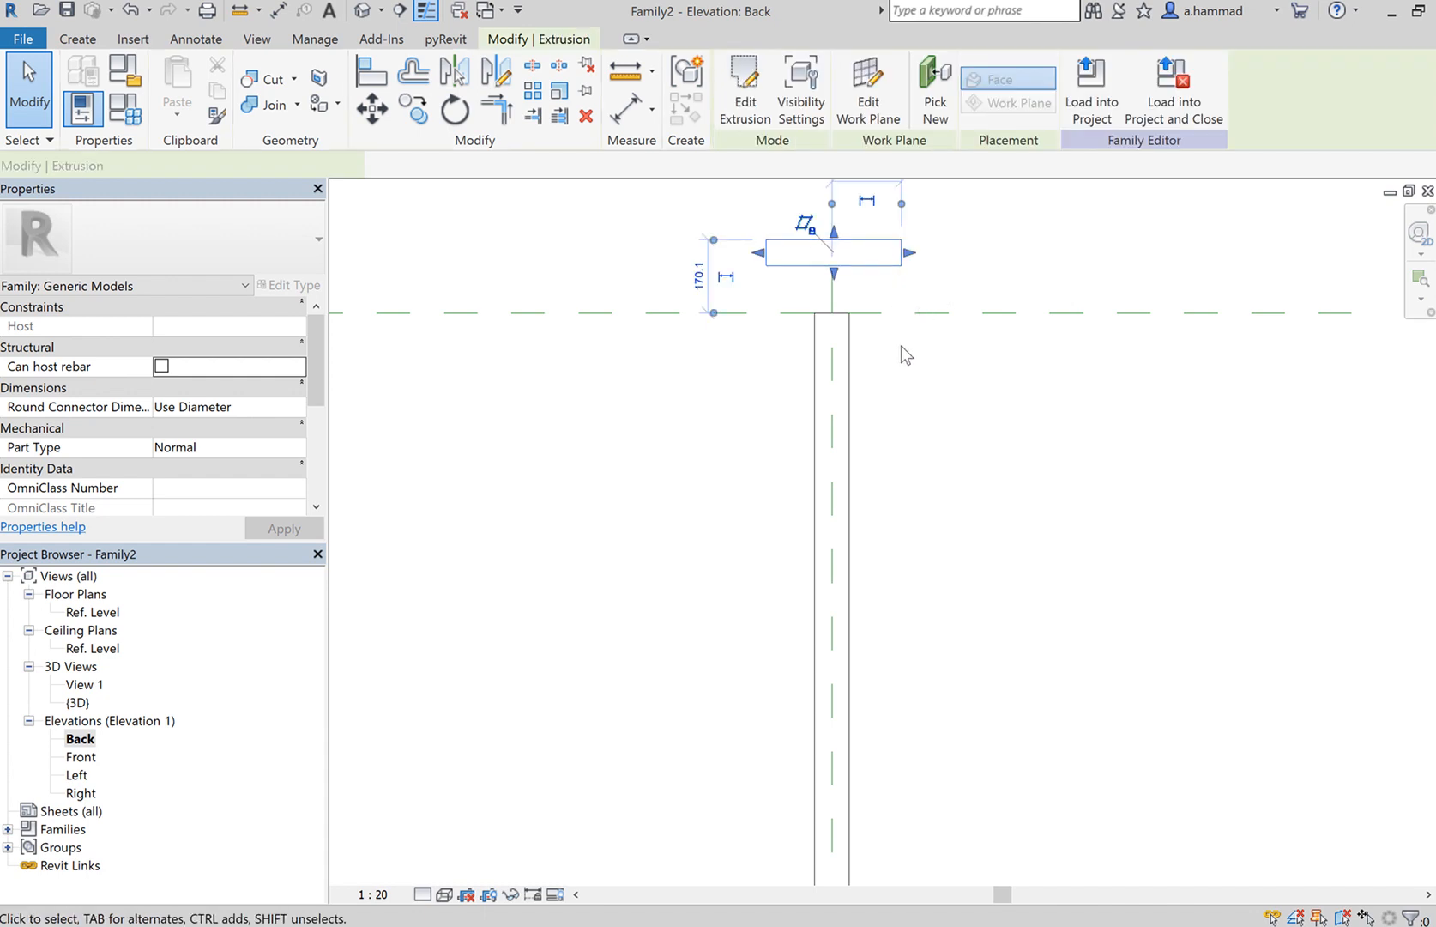
{"action": "left_click", "coordinate": [860, 249]}
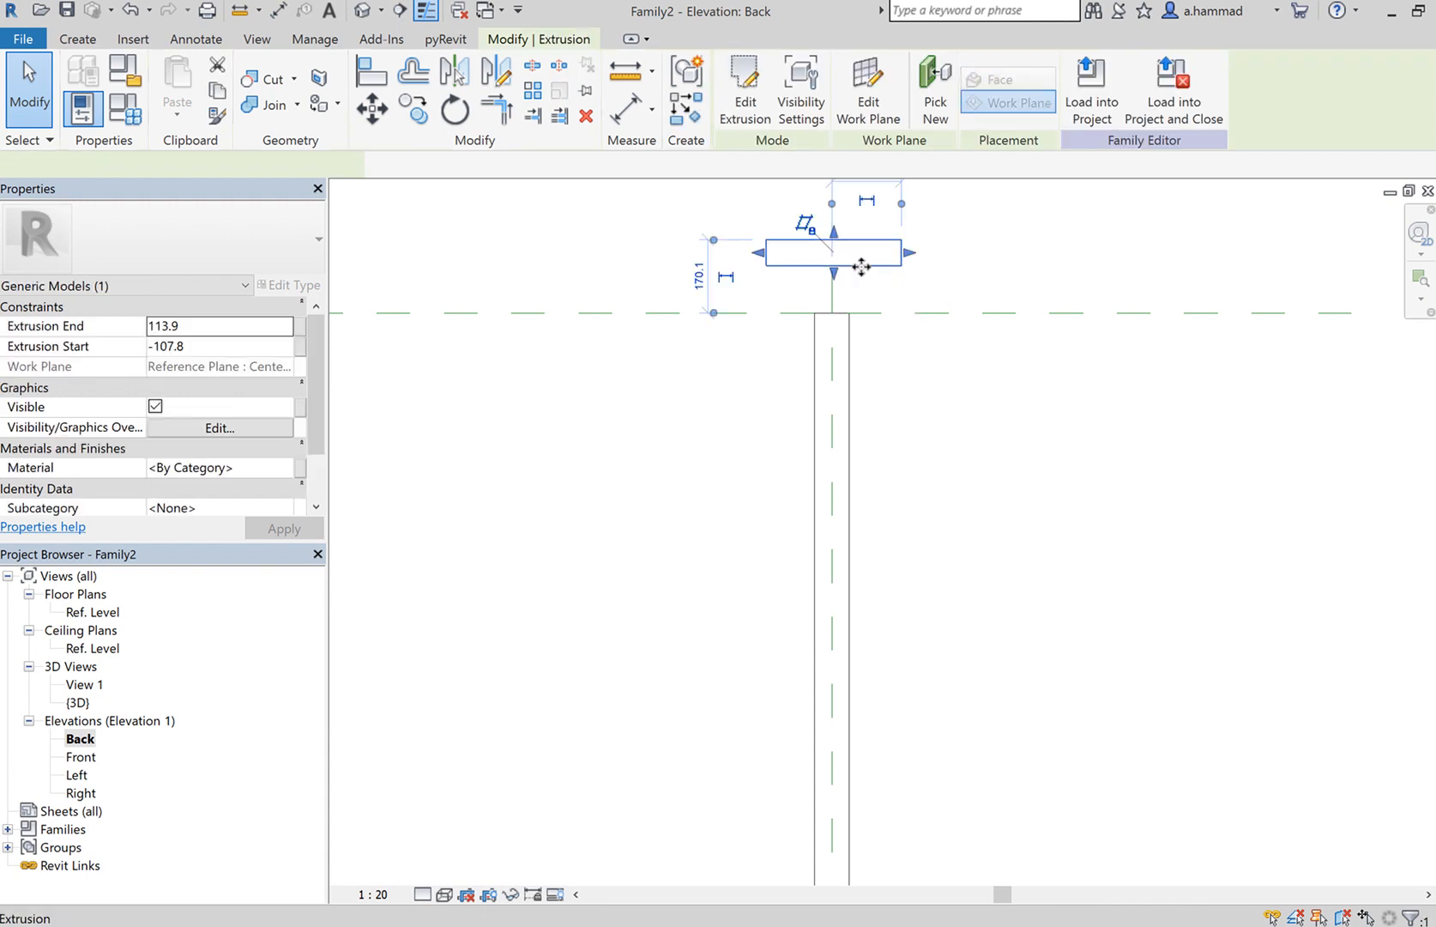
{"action": "left_click", "coordinate": [625, 109]}
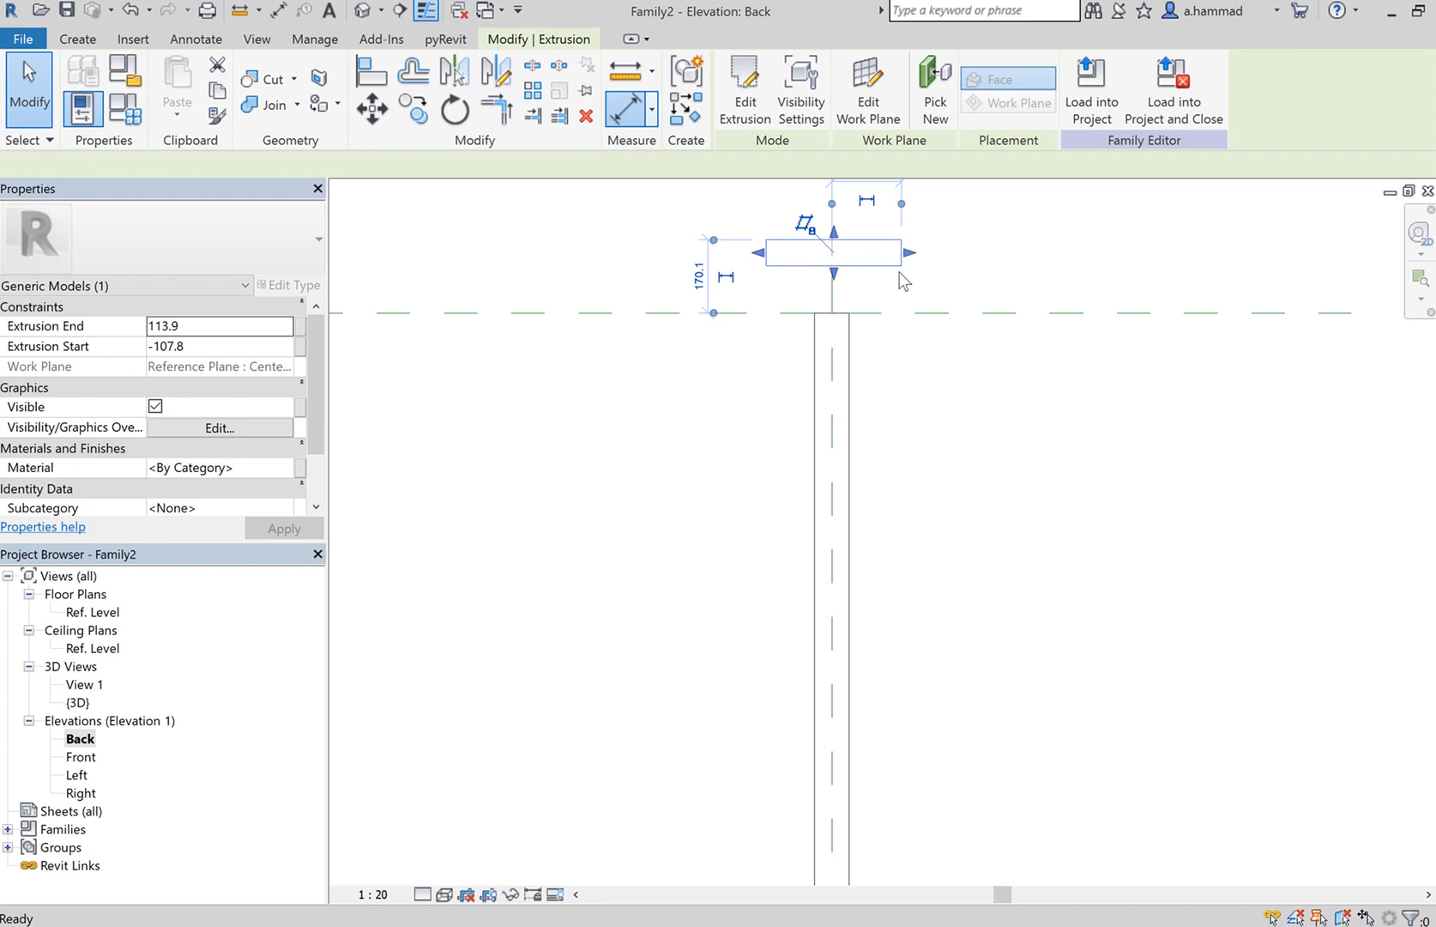
{"action": "left_click", "coordinate": [894, 241]}
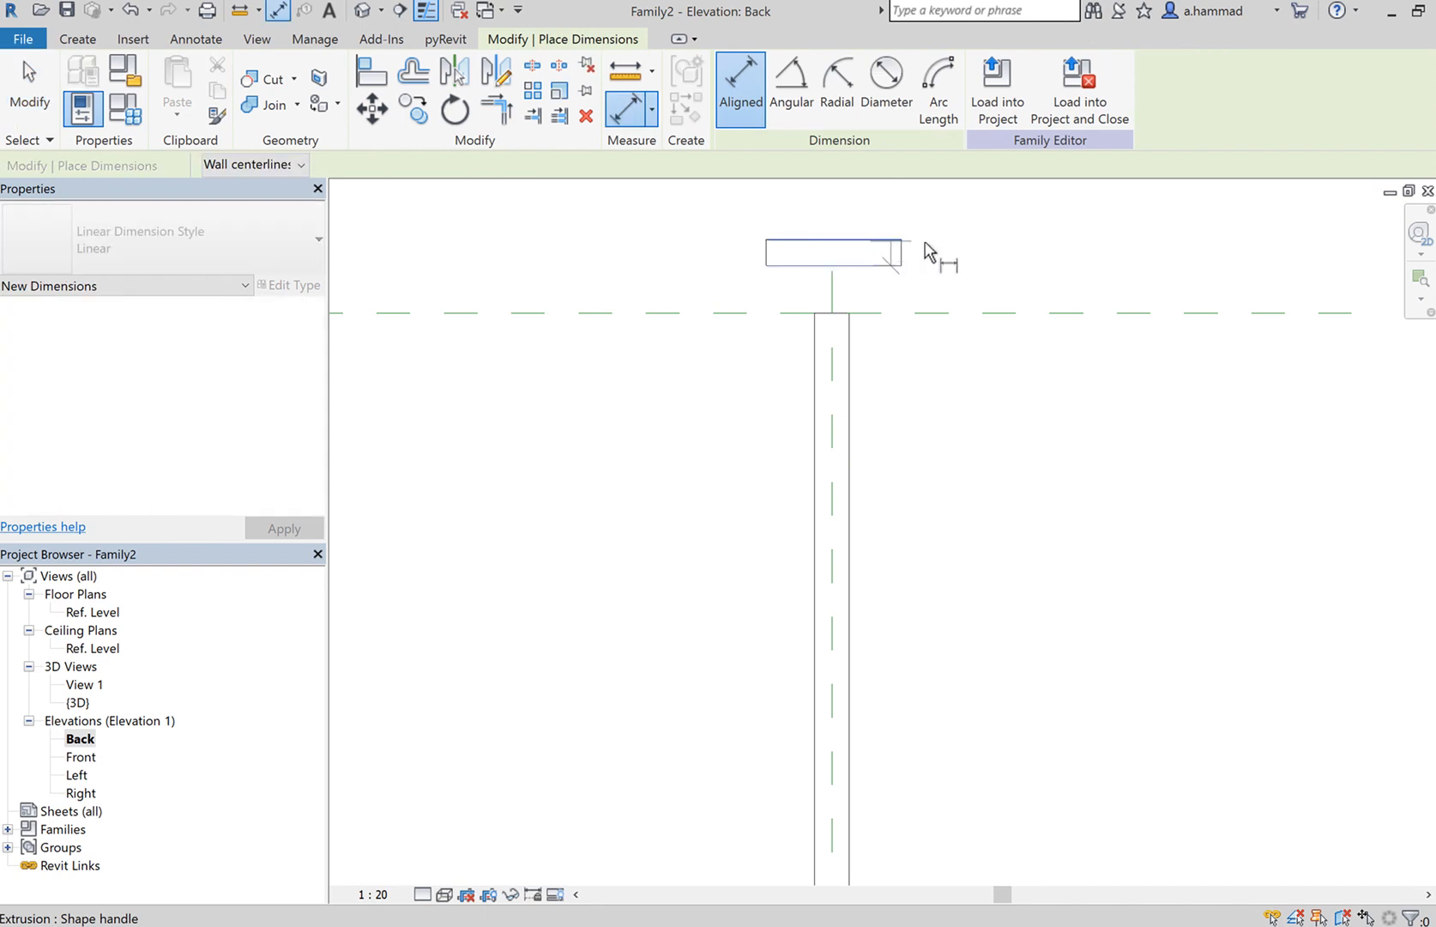
{"action": "left_click", "coordinate": [909, 265]}
{"action": "left_click", "coordinate": [995, 254]}
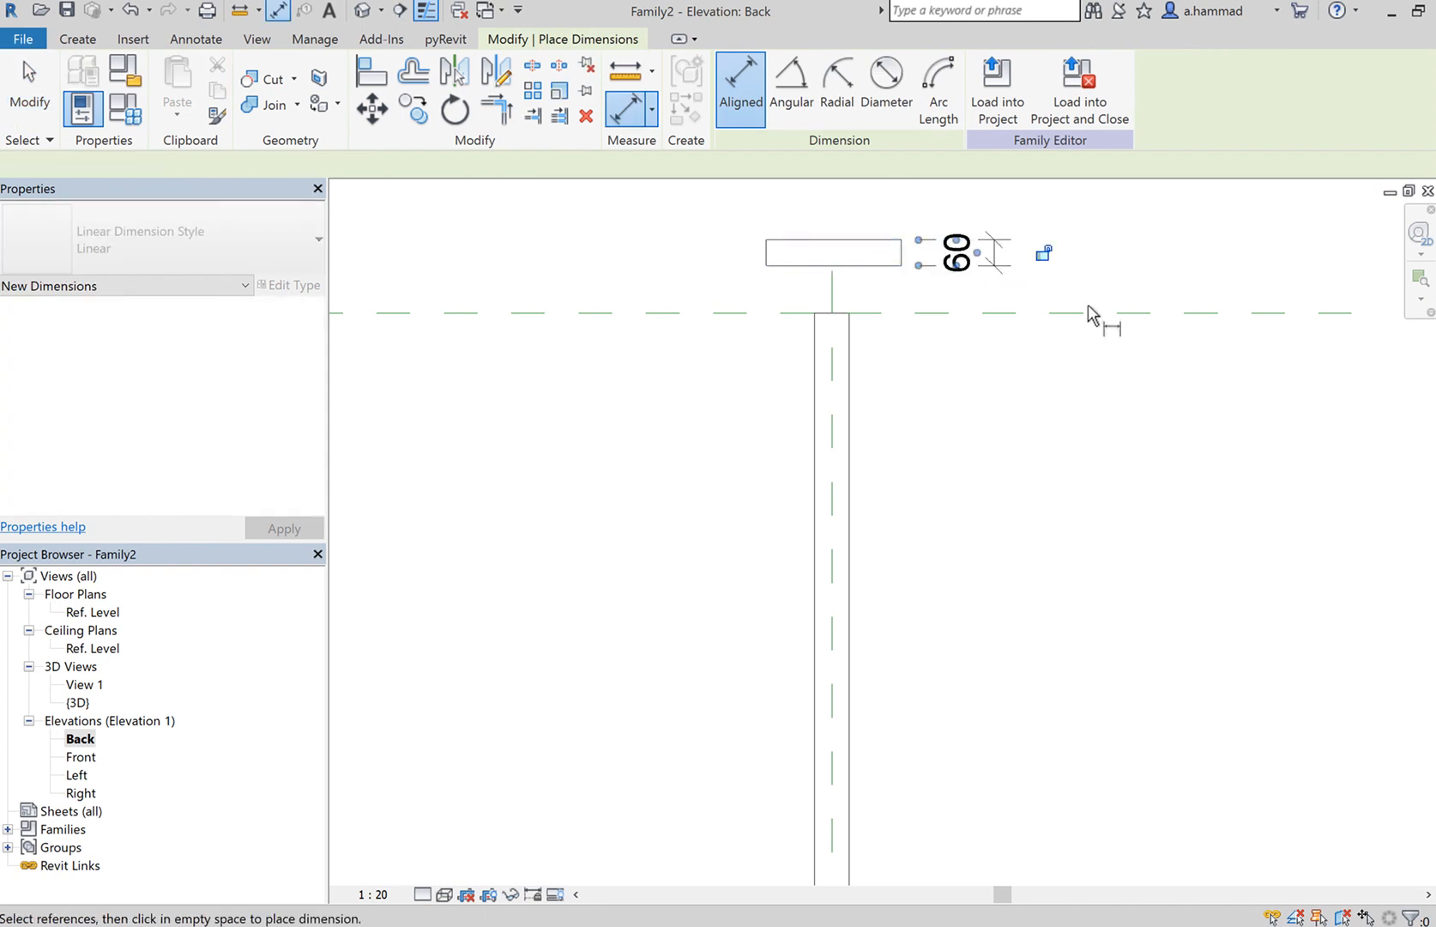
{"action": "left_click", "coordinate": [1043, 252]}
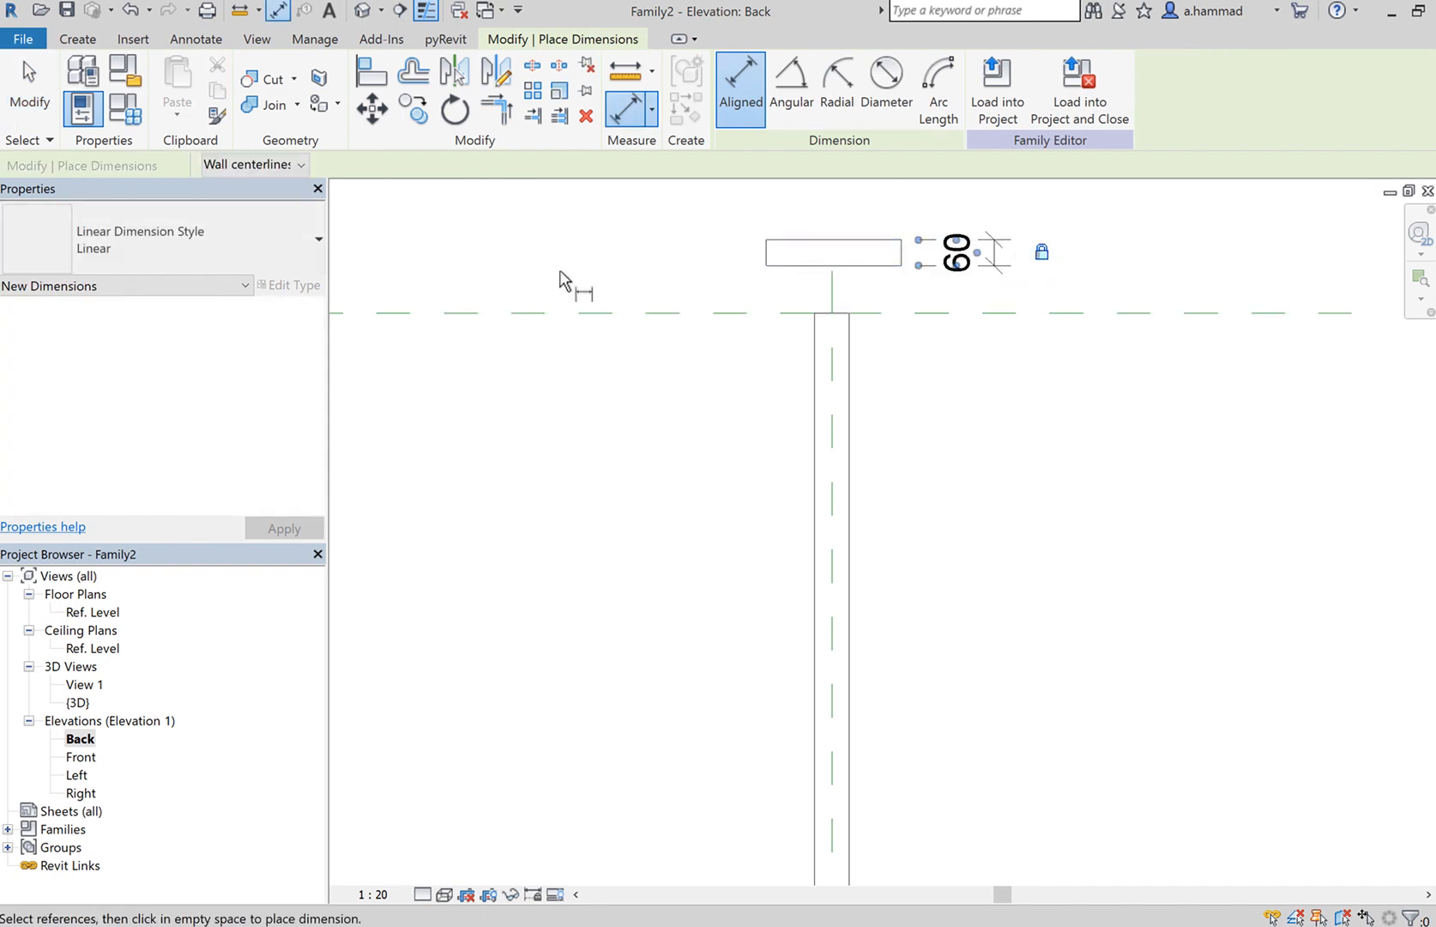
{"action": "key", "text": "Escape"}
{"action": "key", "text": "Escape"}
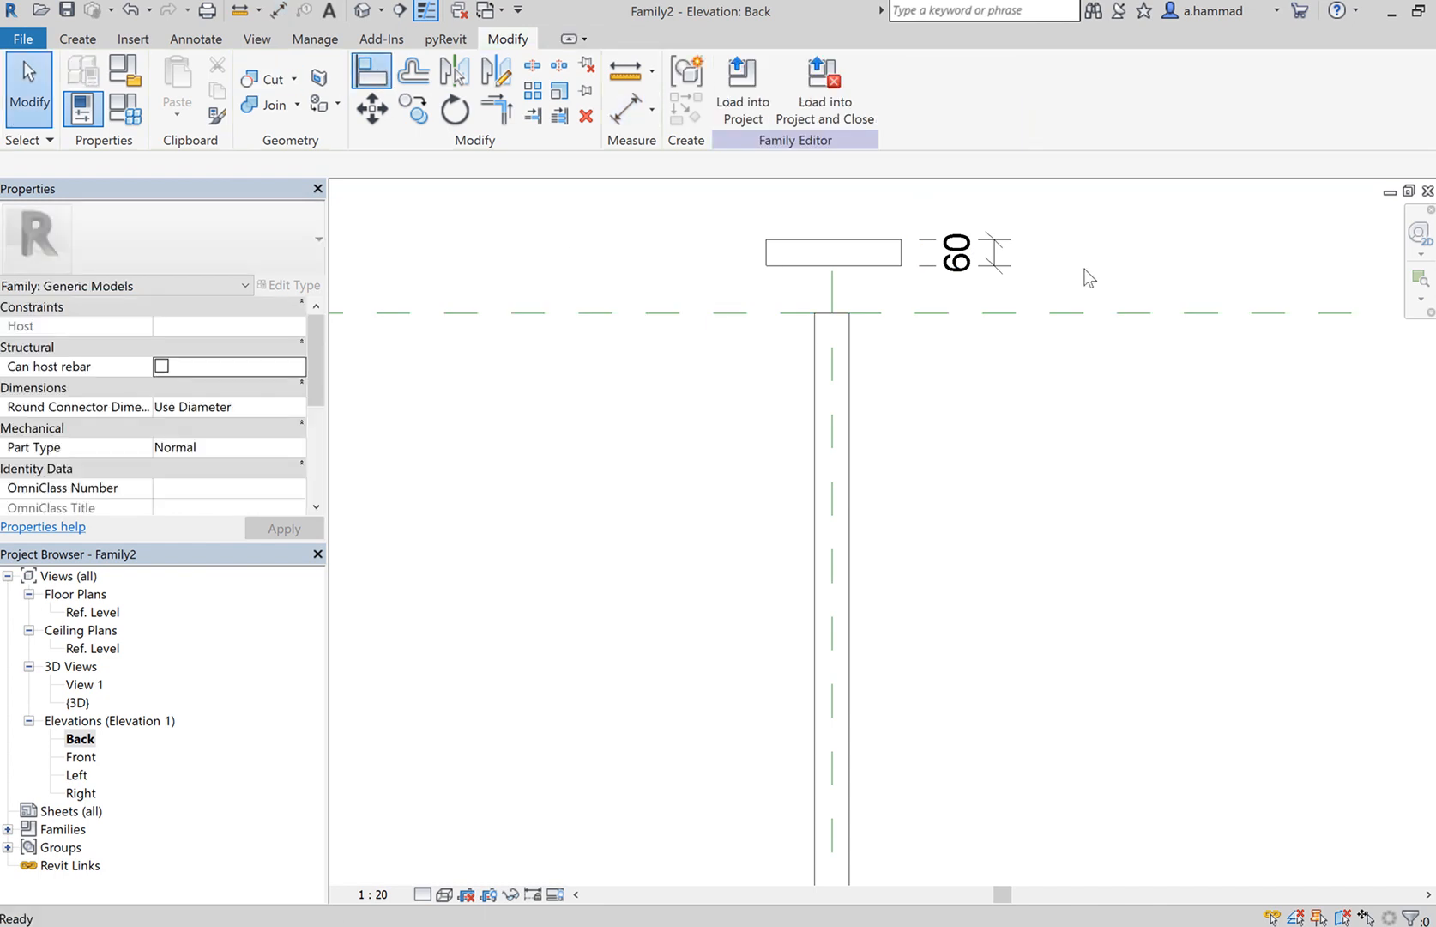
Step: Align the small plate's bottom edge to the horizontal reference plane at the top of the post and lock the alignment
{"action": "key", "text": "a"}
{"action": "key", "text": "l"}
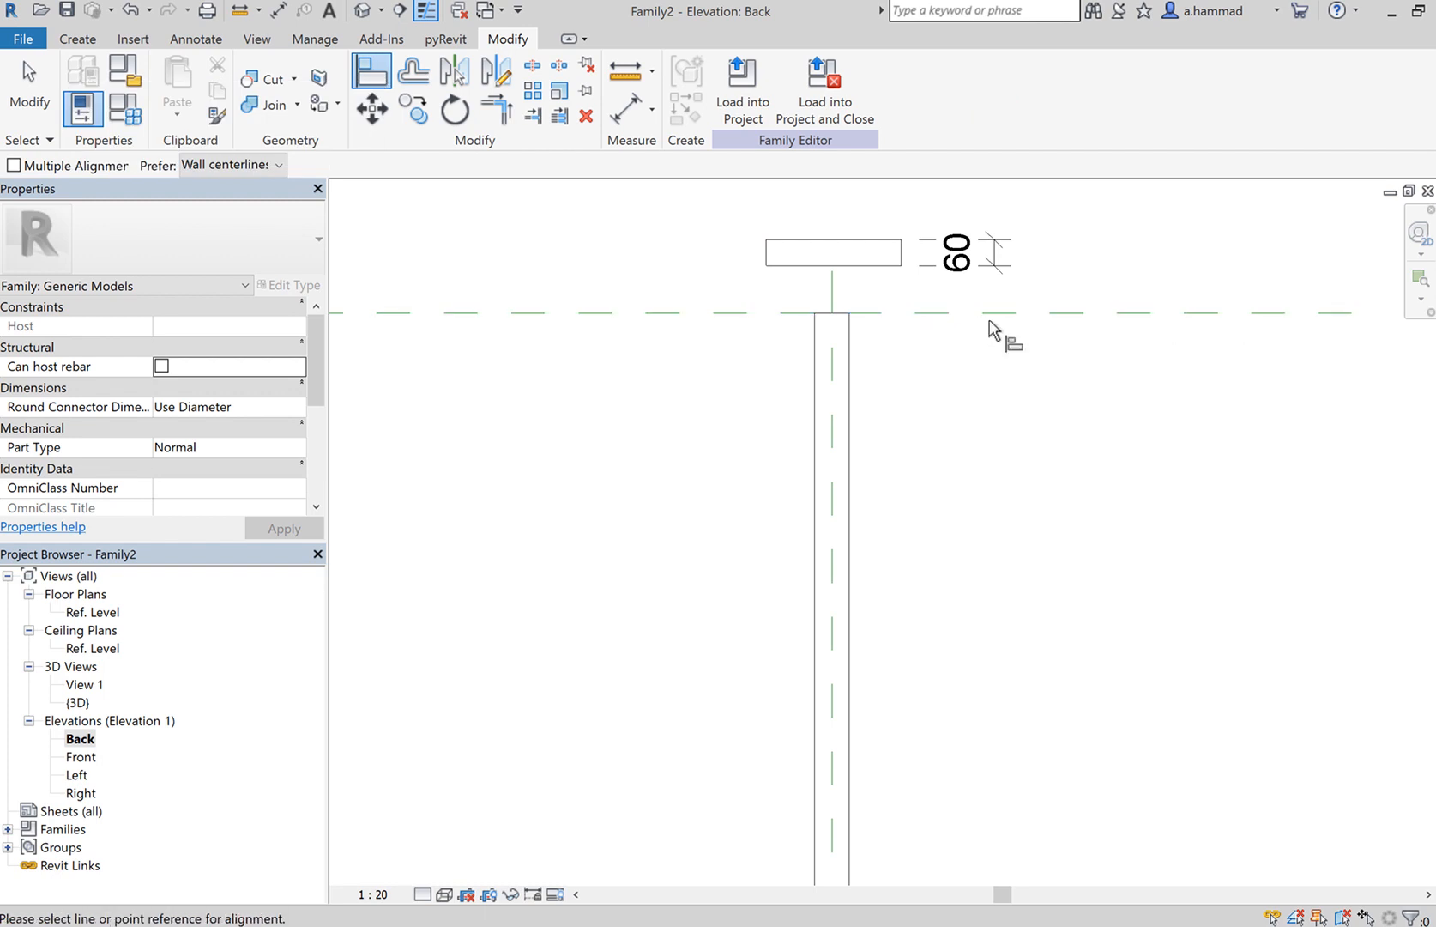
{"action": "left_click", "coordinate": [864, 268]}
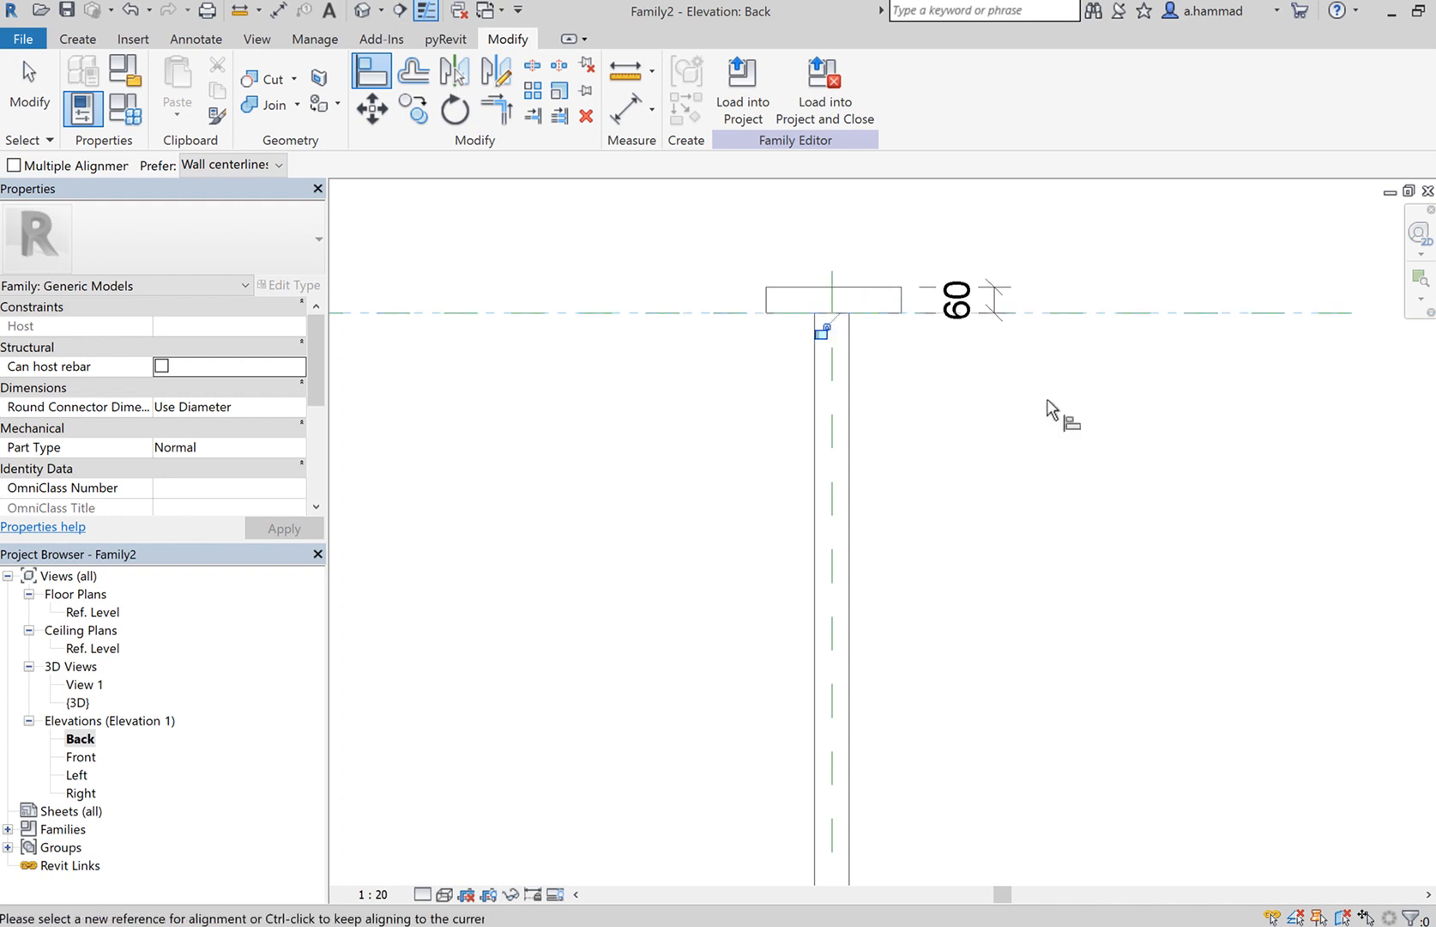
{"action": "left_click", "coordinate": [827, 331]}
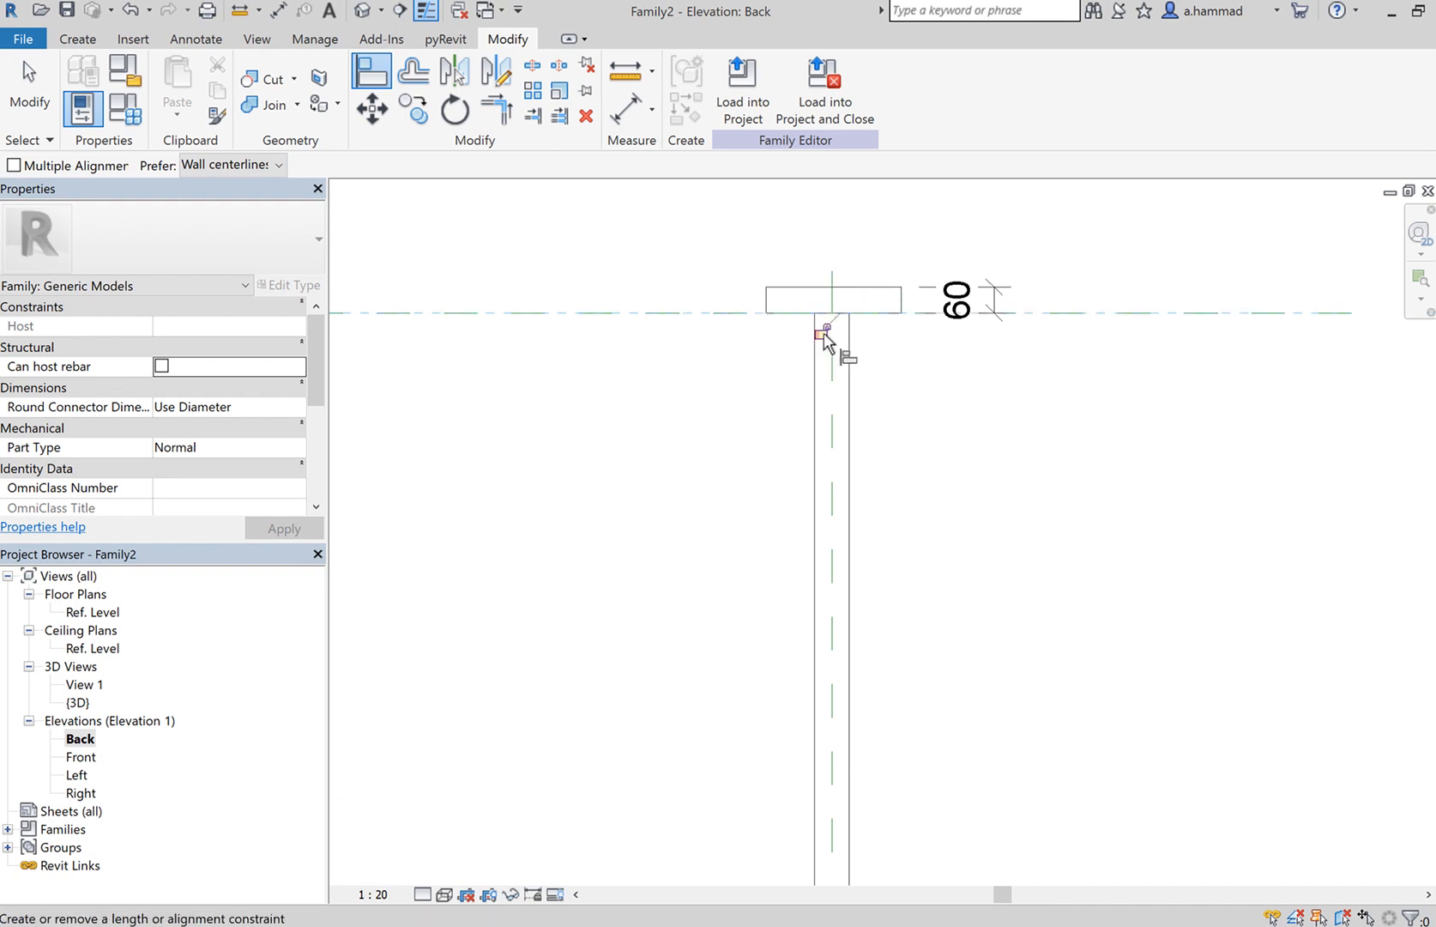
{"action": "key", "text": "Escape"}
{"action": "key", "text": "Escape"}
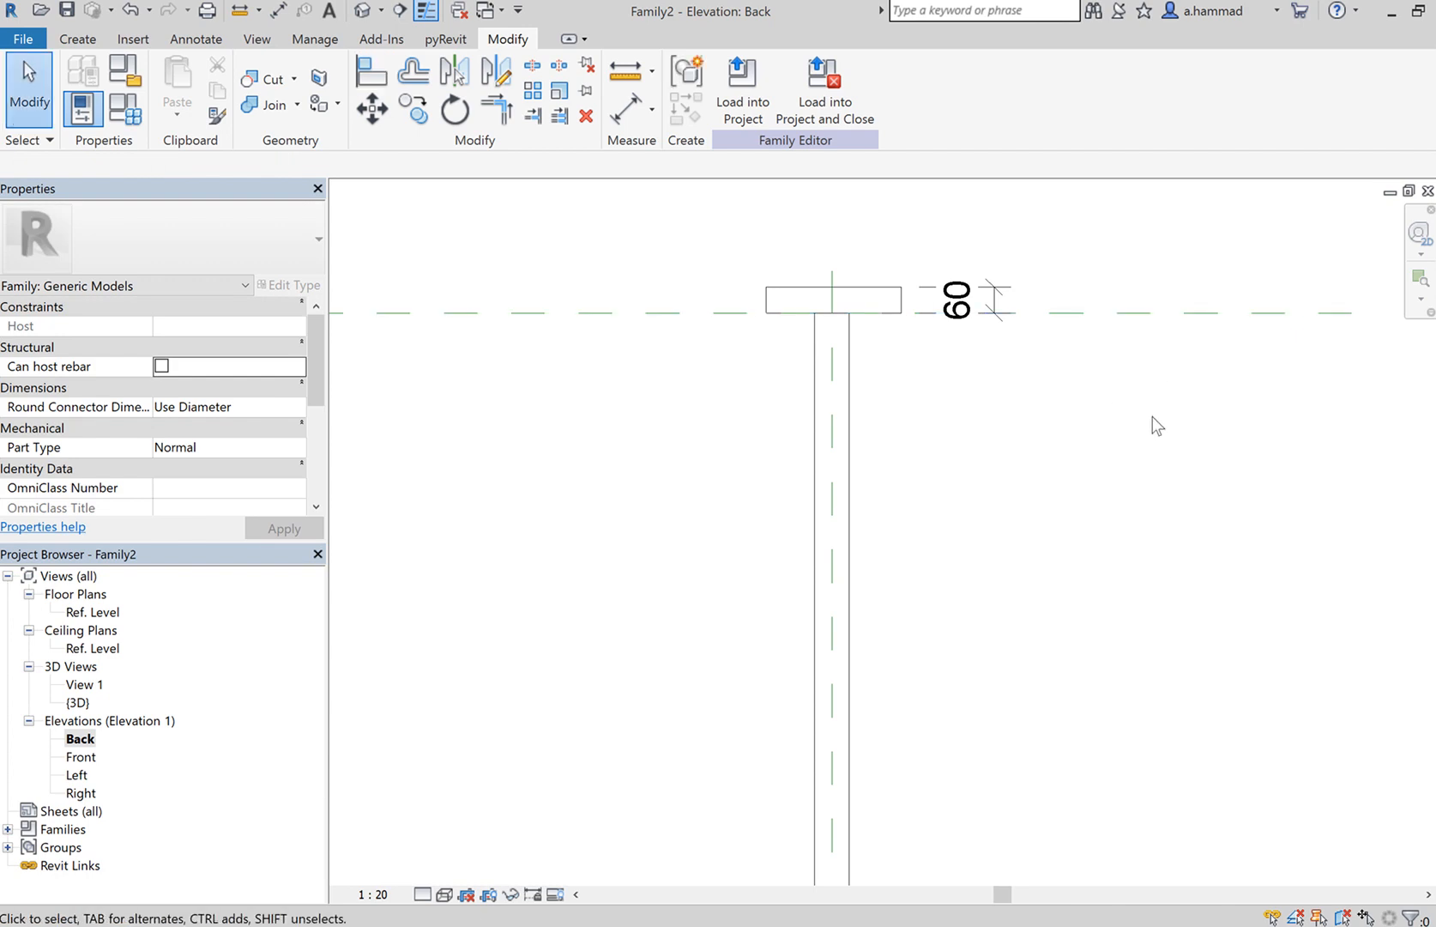
Step: Nudge the horizontal reference plane at the top of the post downward in small increments, bringing the locked plate and post along
{"action": "left_click", "coordinate": [1194, 314]}
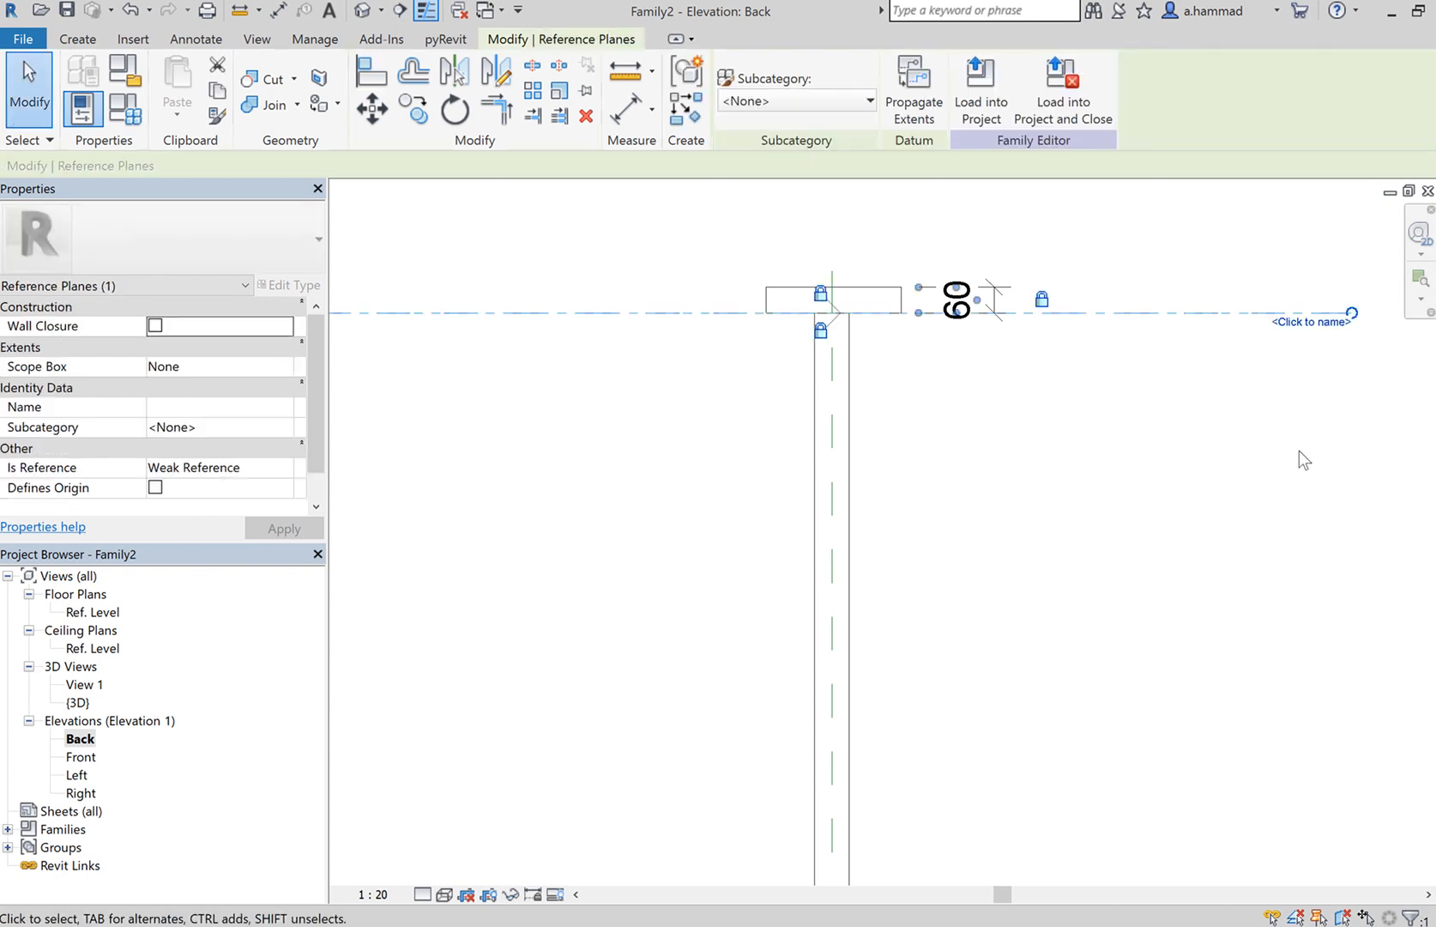
{"action": "key", "text": "Down"}
{"action": "key", "text": "Down"}
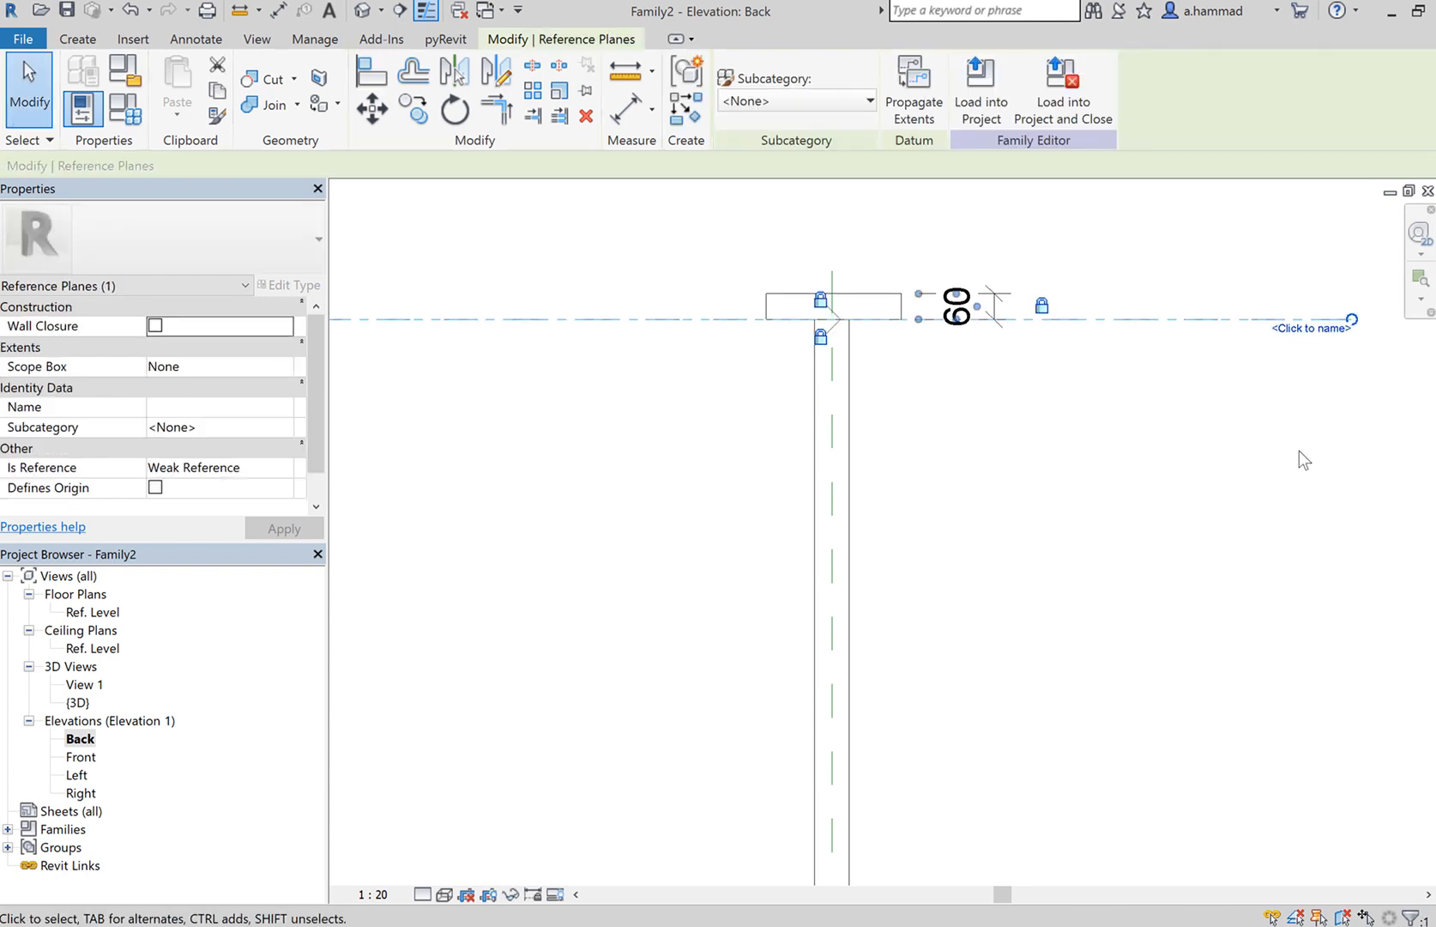
{"action": "key", "text": "Down"}
{"action": "key", "text": "Down"}
{"action": "key", "text": "Down"}
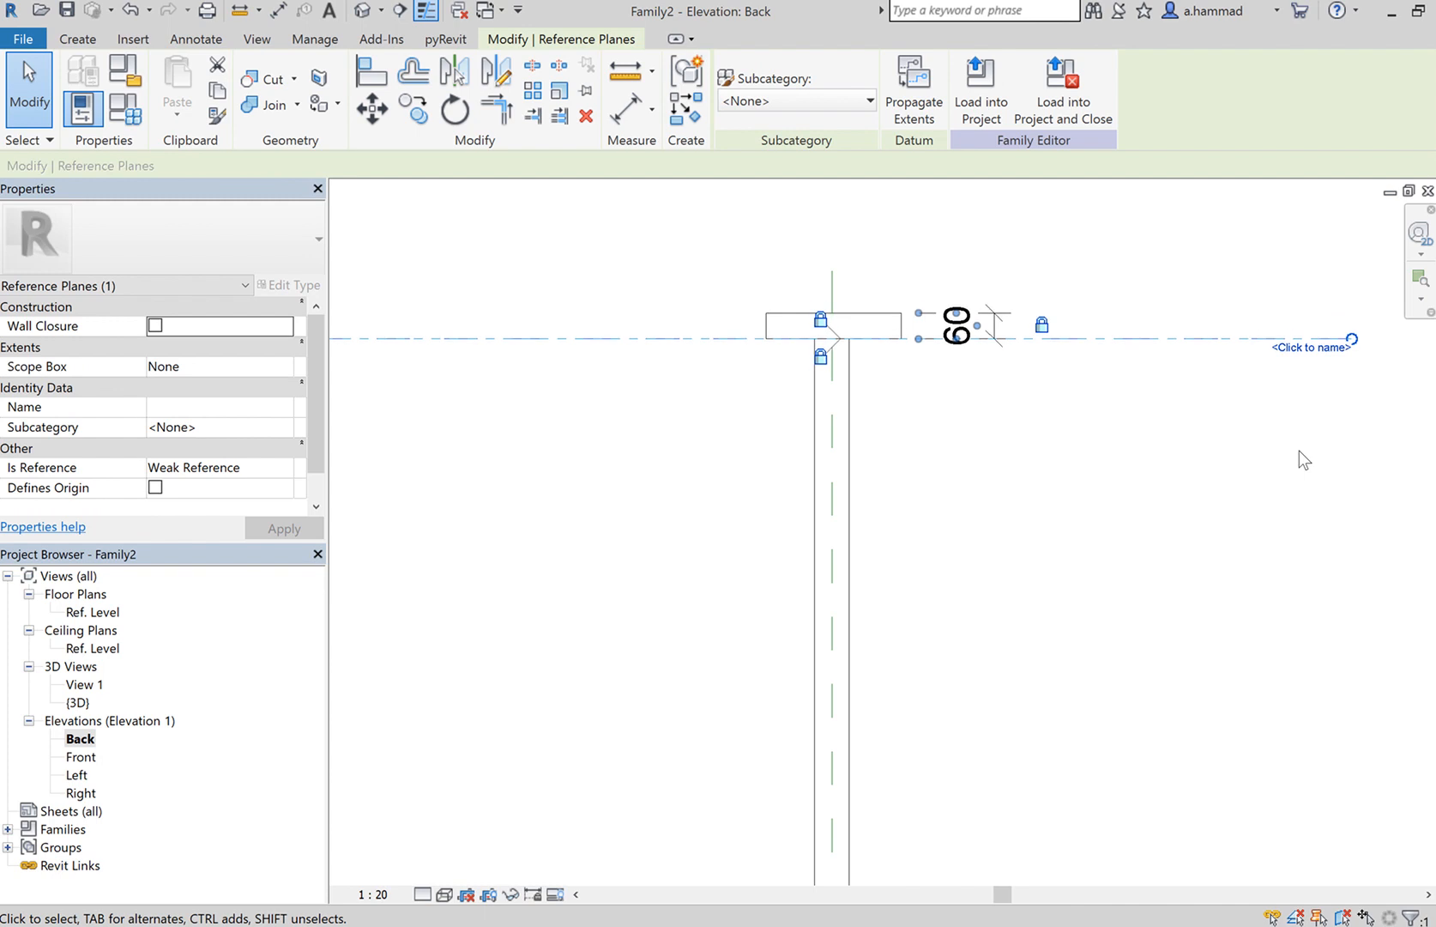
{"action": "left_click", "coordinate": [821, 325]}
{"action": "left_click", "coordinate": [997, 463]}
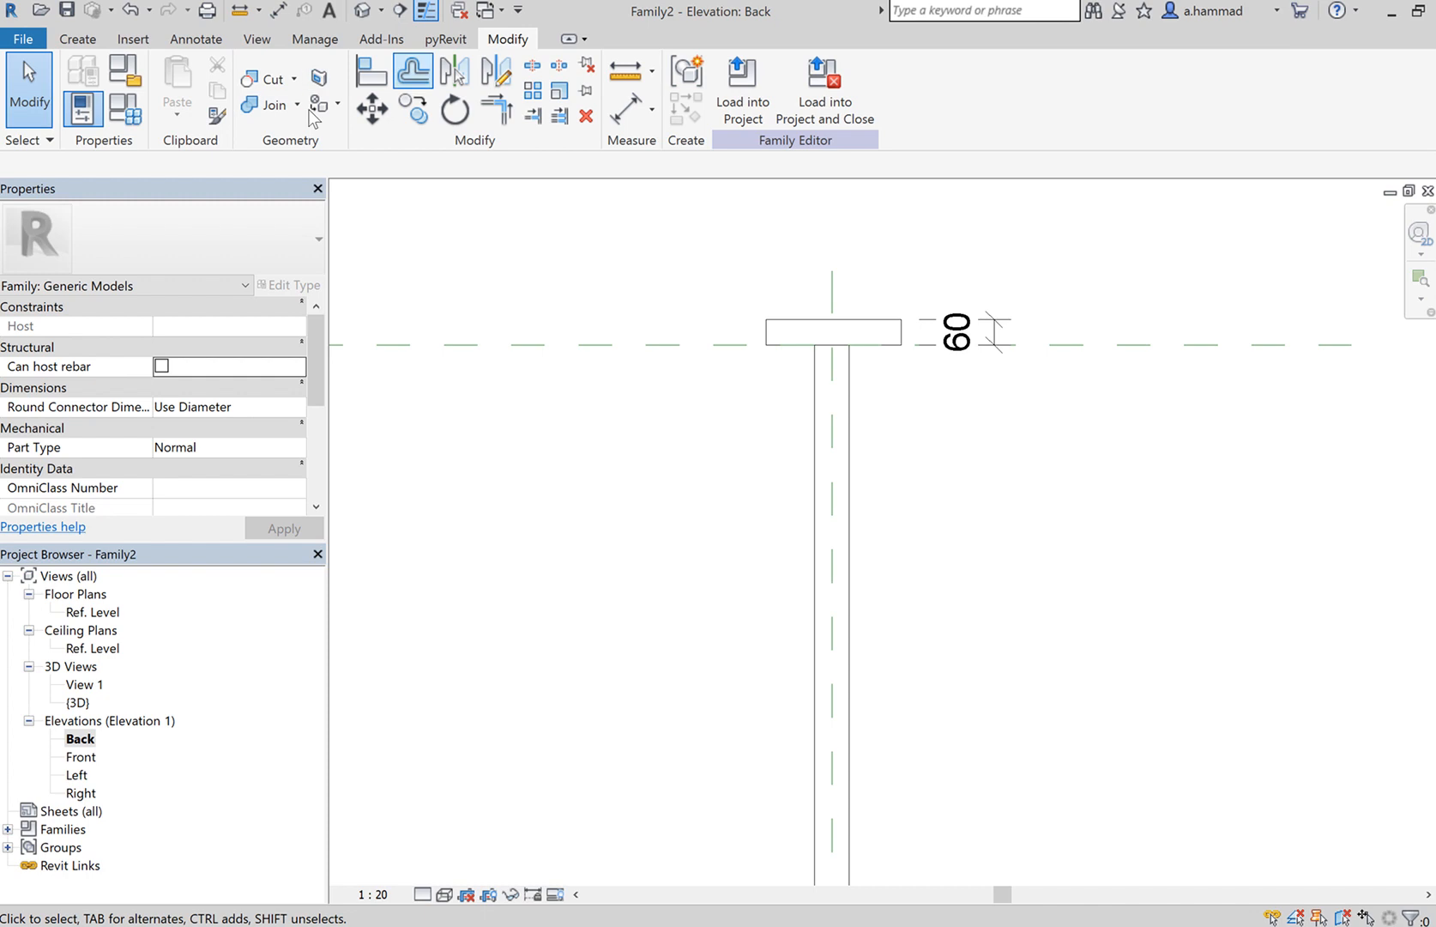
Step: Create an extrusion from a rectangle about 23.5 wide and 111.6 high standing near the plate's left end, with its base locked to the plate's top edge
{"action": "scroll", "coordinate": [360, 95], "scroll_direction": "up", "scroll_amount": 7}
{"action": "left_click", "coordinate": [186, 112]}
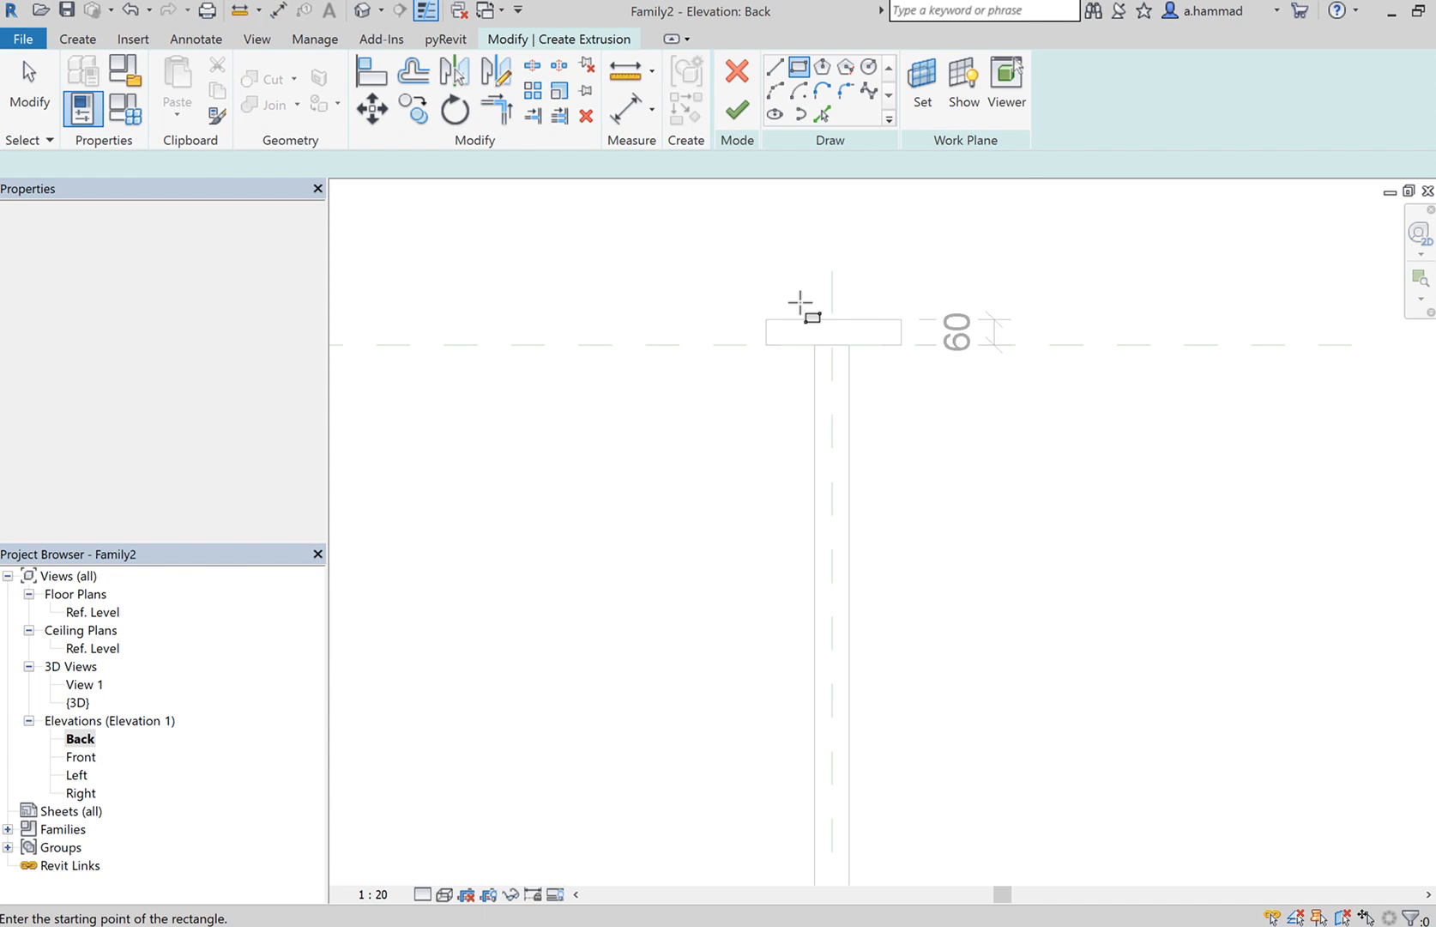
{"action": "left_click", "coordinate": [772, 273]}
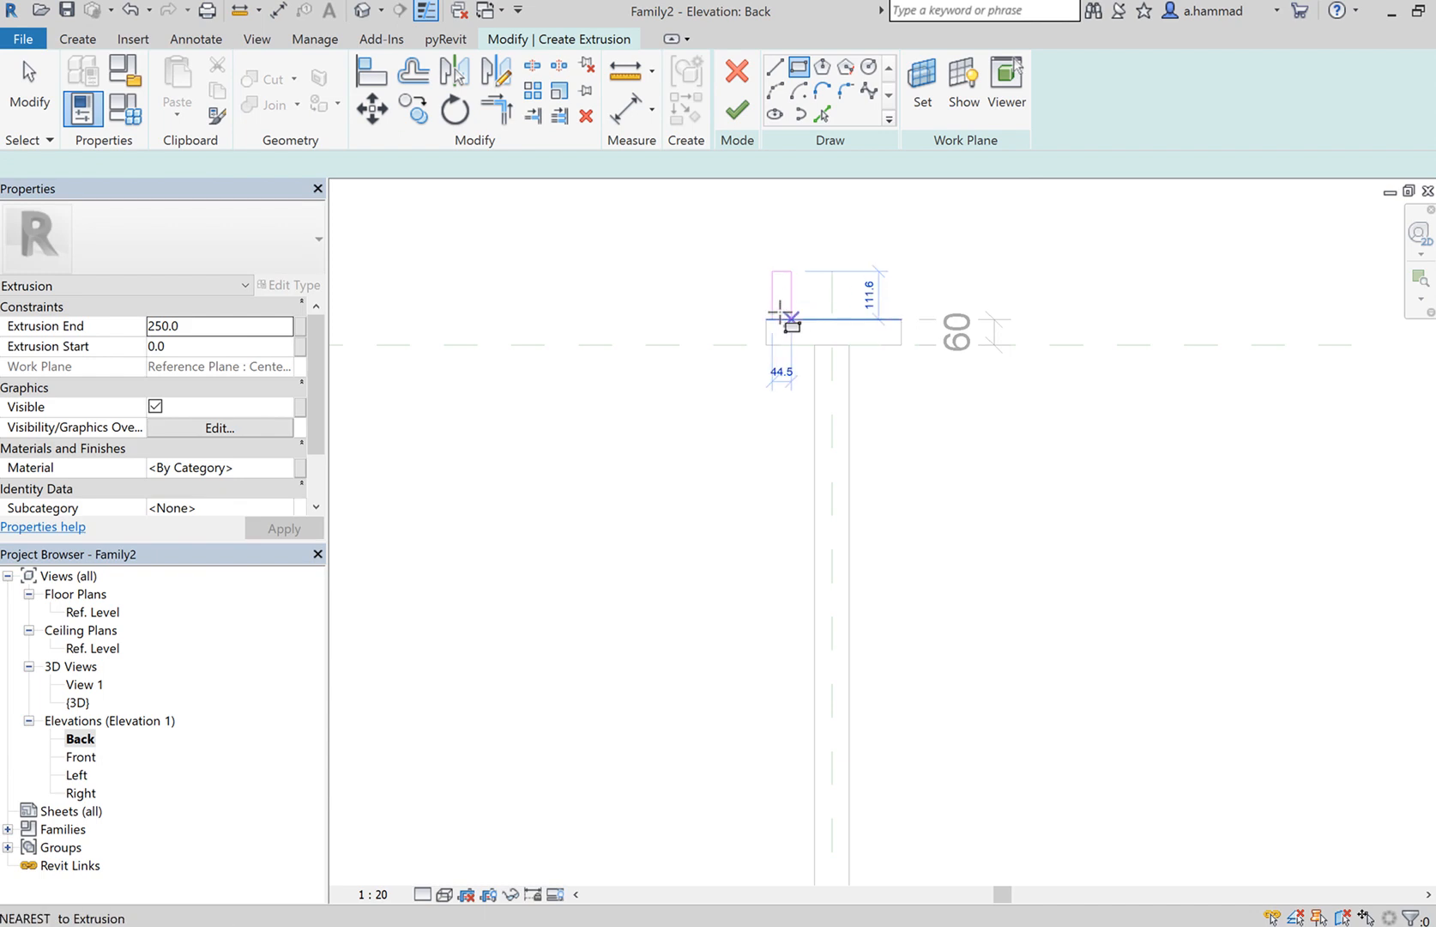
{"action": "left_click", "coordinate": [782, 319]}
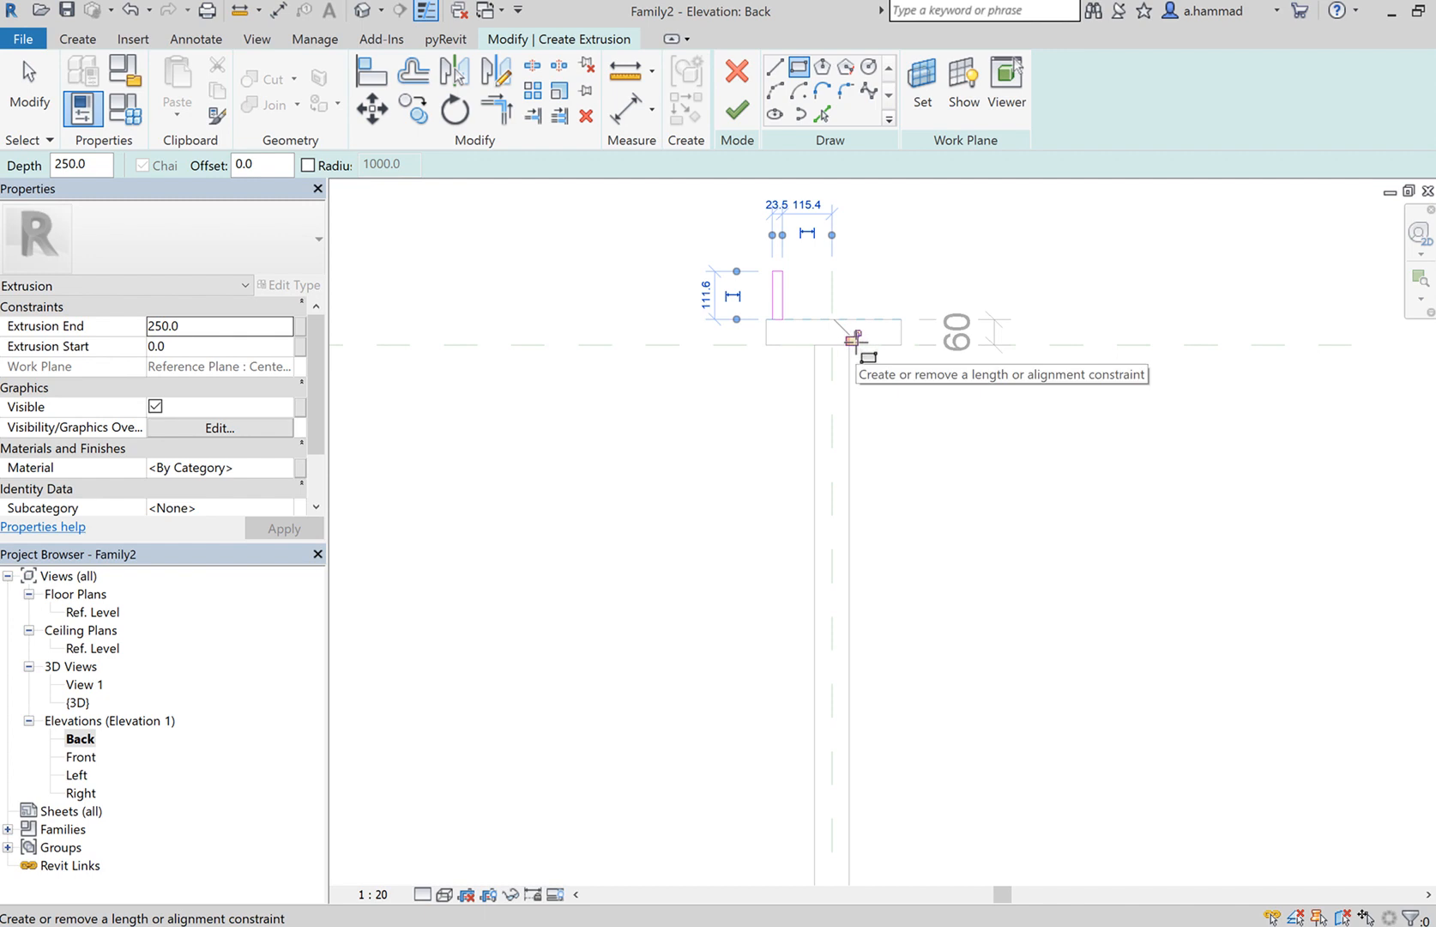
{"action": "left_click", "coordinate": [852, 337]}
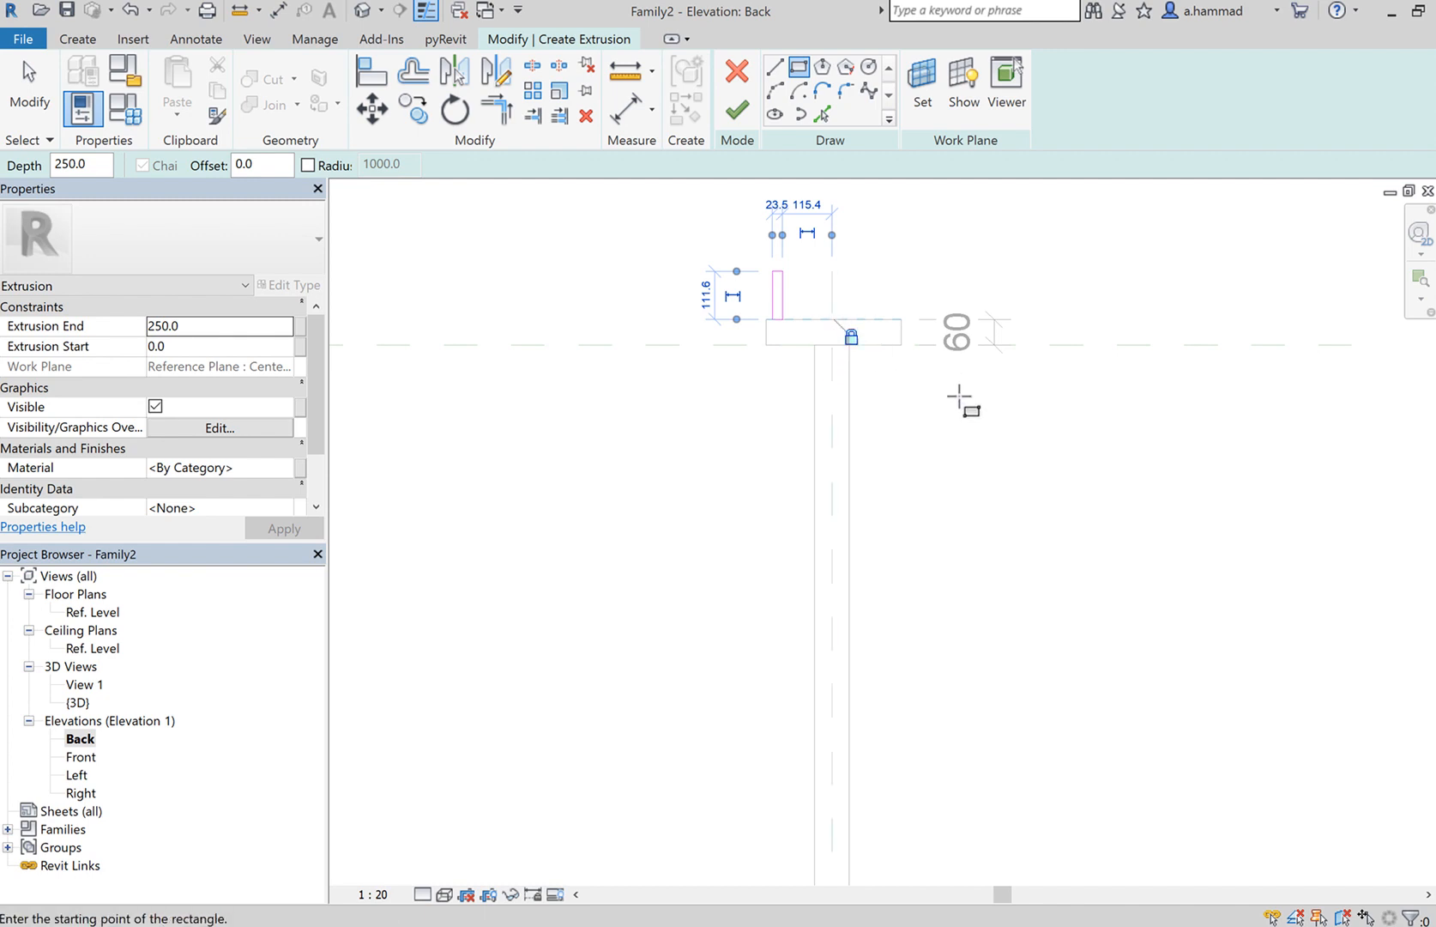
{"action": "left_click", "coordinate": [737, 110]}
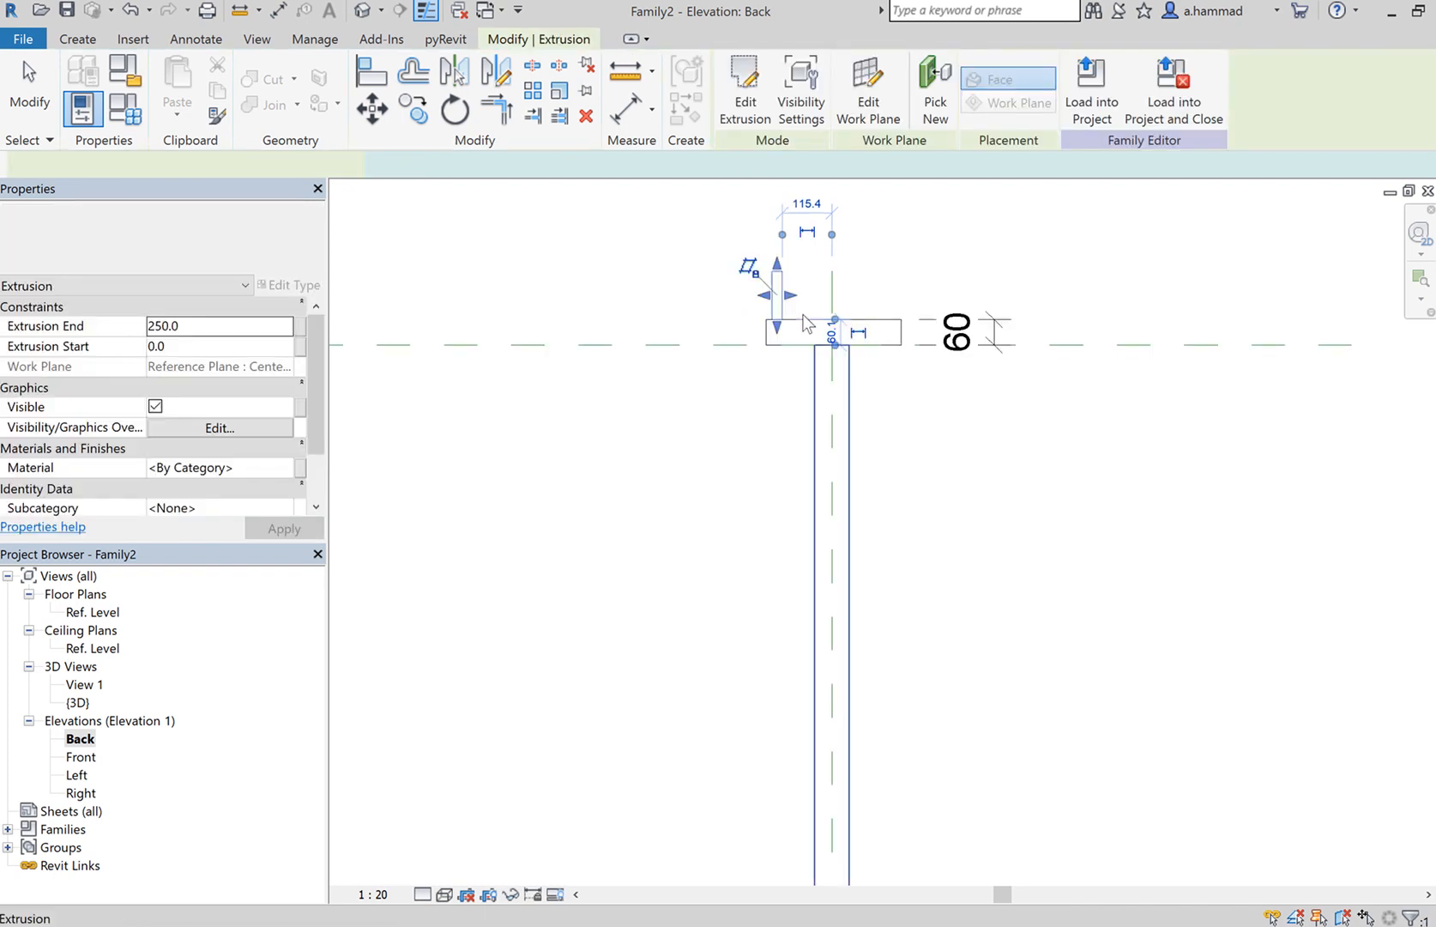
{"action": "left_click", "coordinate": [817, 283]}
Step: Nudge the upright outward toward the plate's left end, to 125.4 from the vertical centre reference plane
{"action": "scroll", "coordinate": [818, 283], "scroll_direction": "up", "scroll_amount": 4}
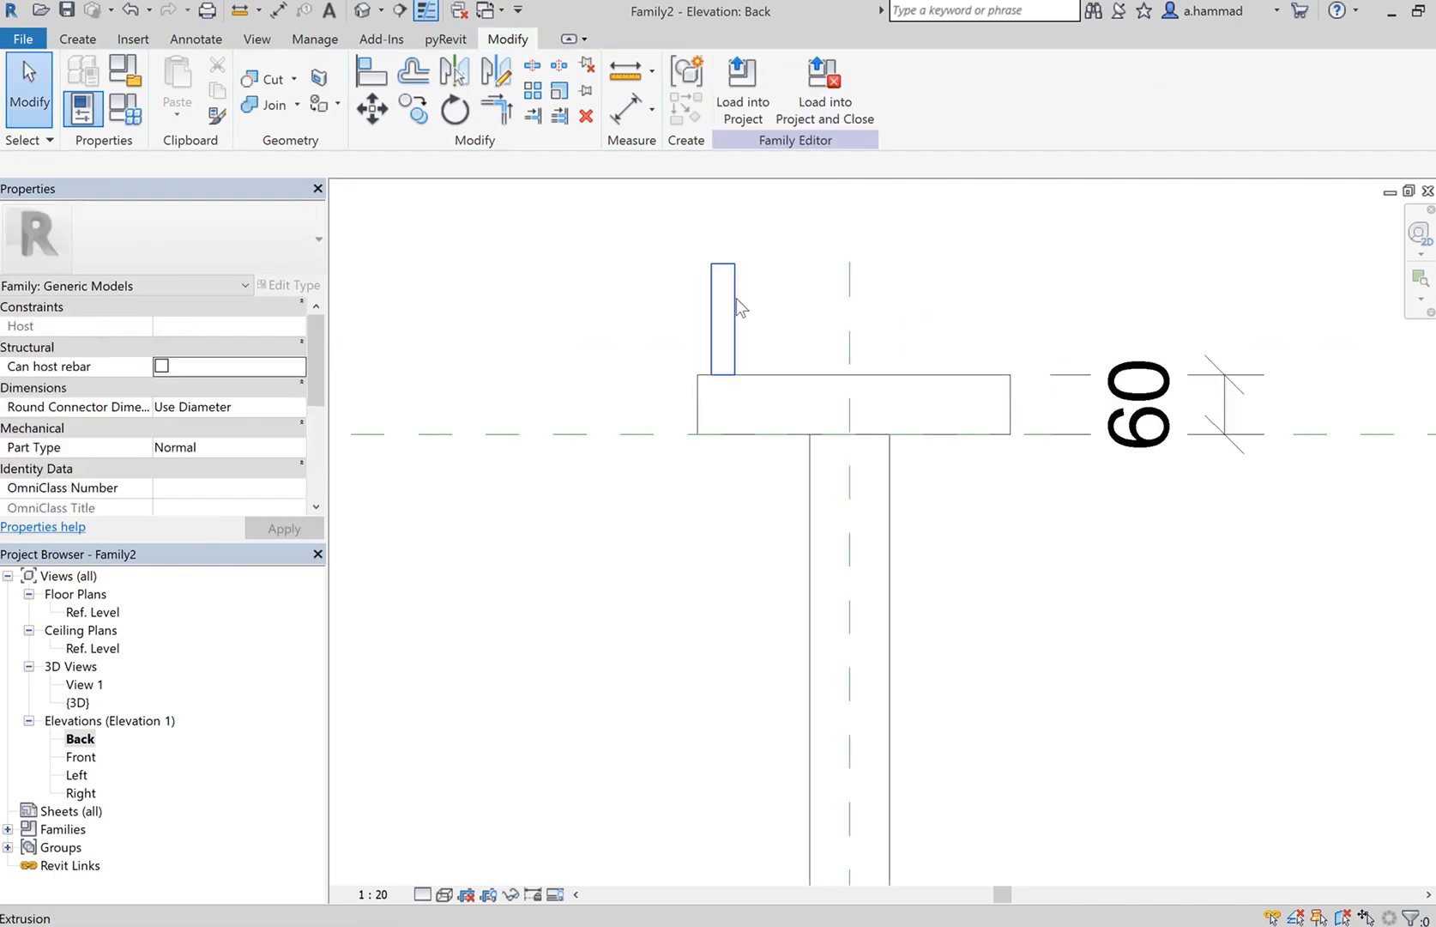
{"action": "key", "text": "ctrl+Left"}
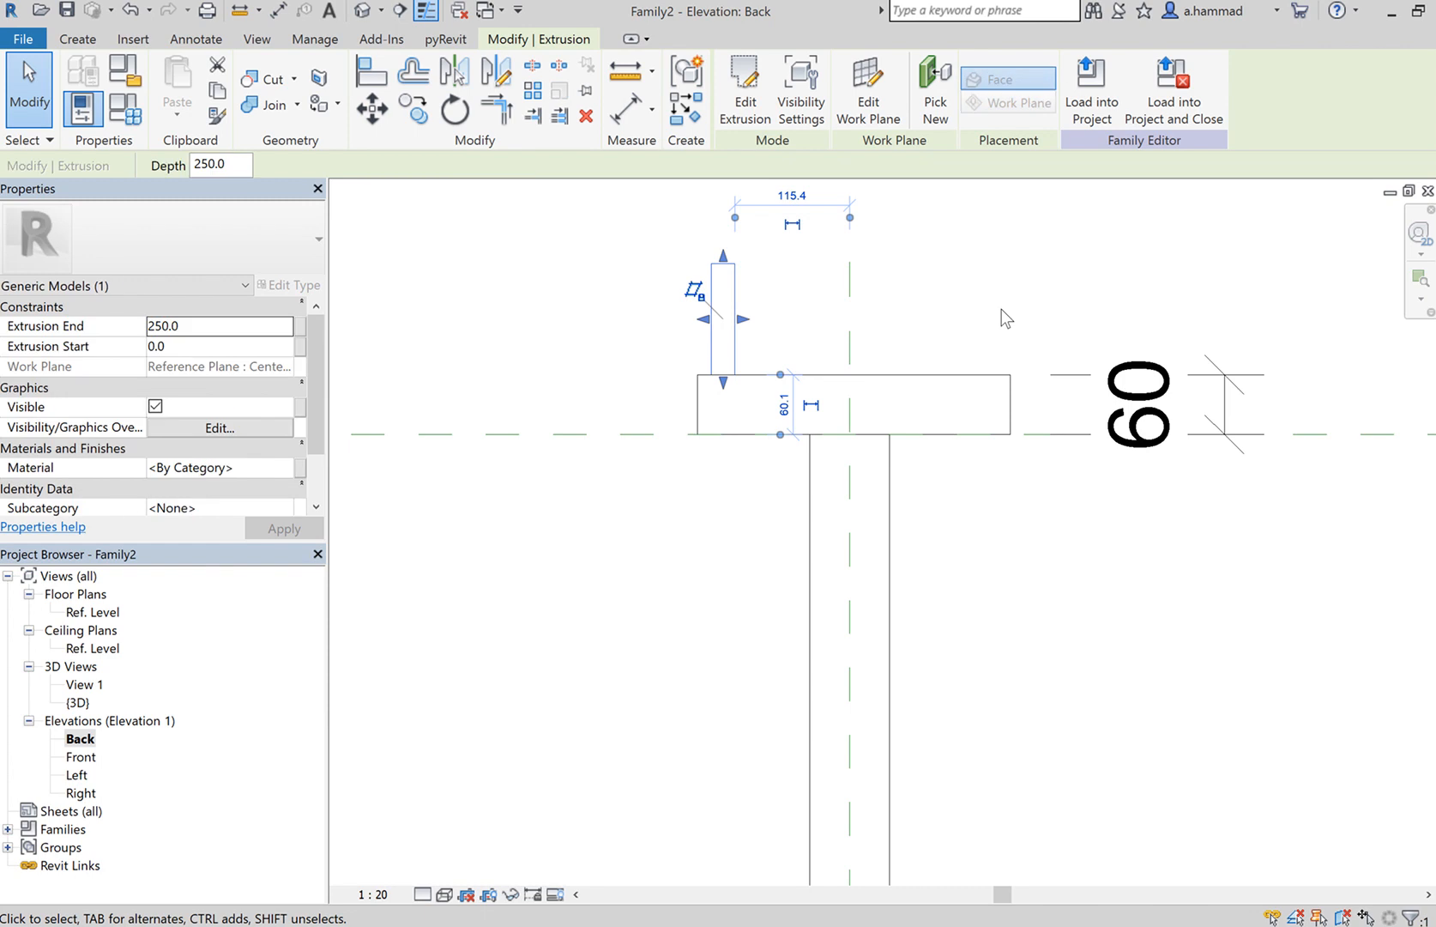
{"action": "key", "text": "Left"}
{"action": "key", "text": "Left"}
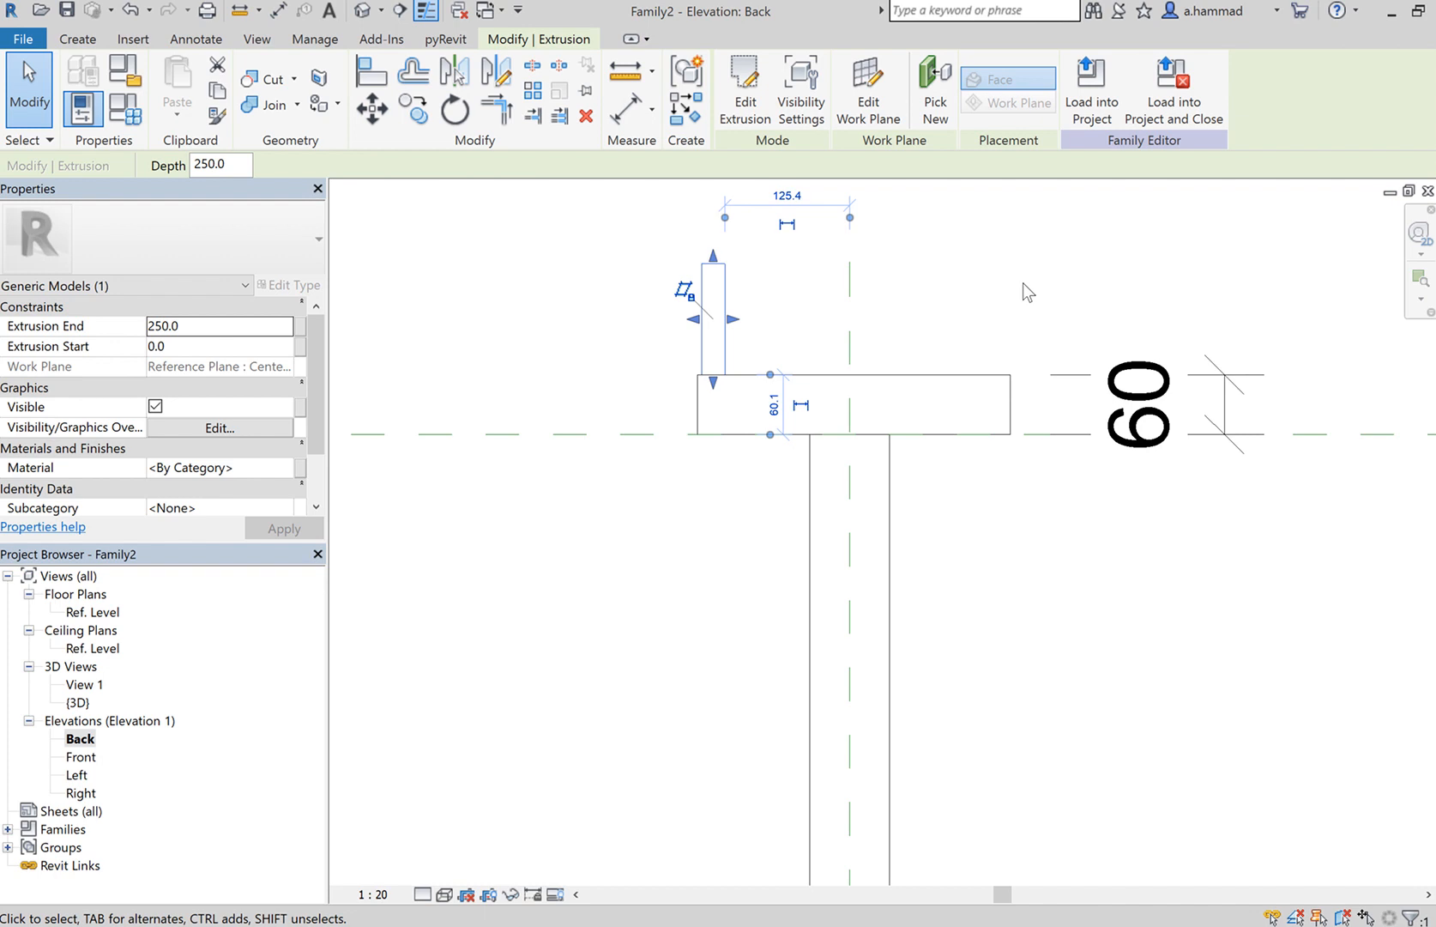
{"action": "left_click", "coordinate": [1022, 283]}
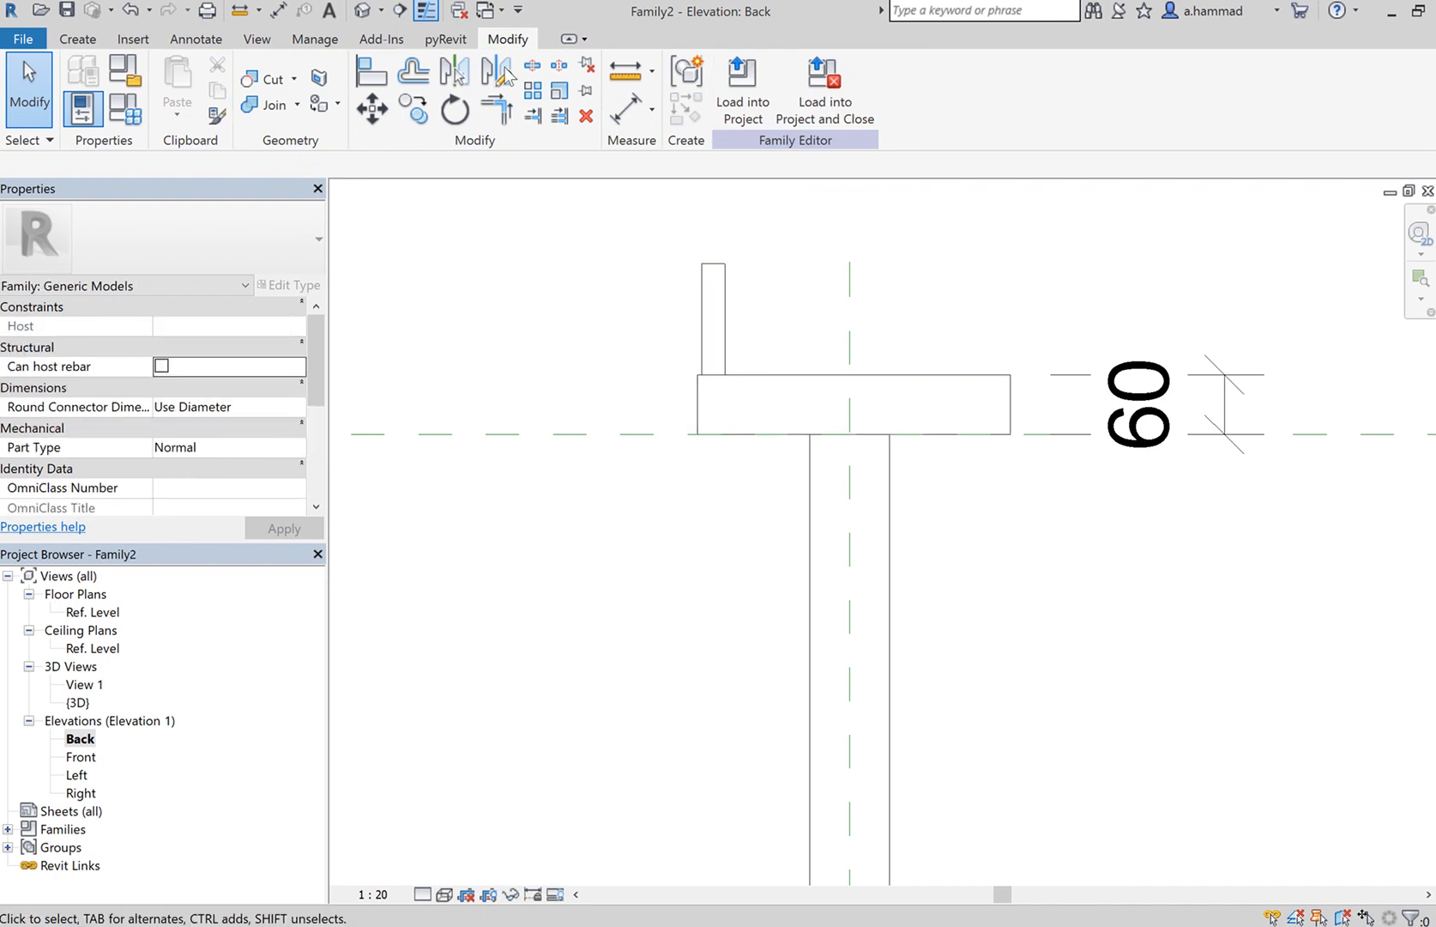
Step: In the top orientation of the 3D view, stretch both ends of the upright to the small plate's edges and lock them
{"action": "left_click", "coordinate": [361, 10]}
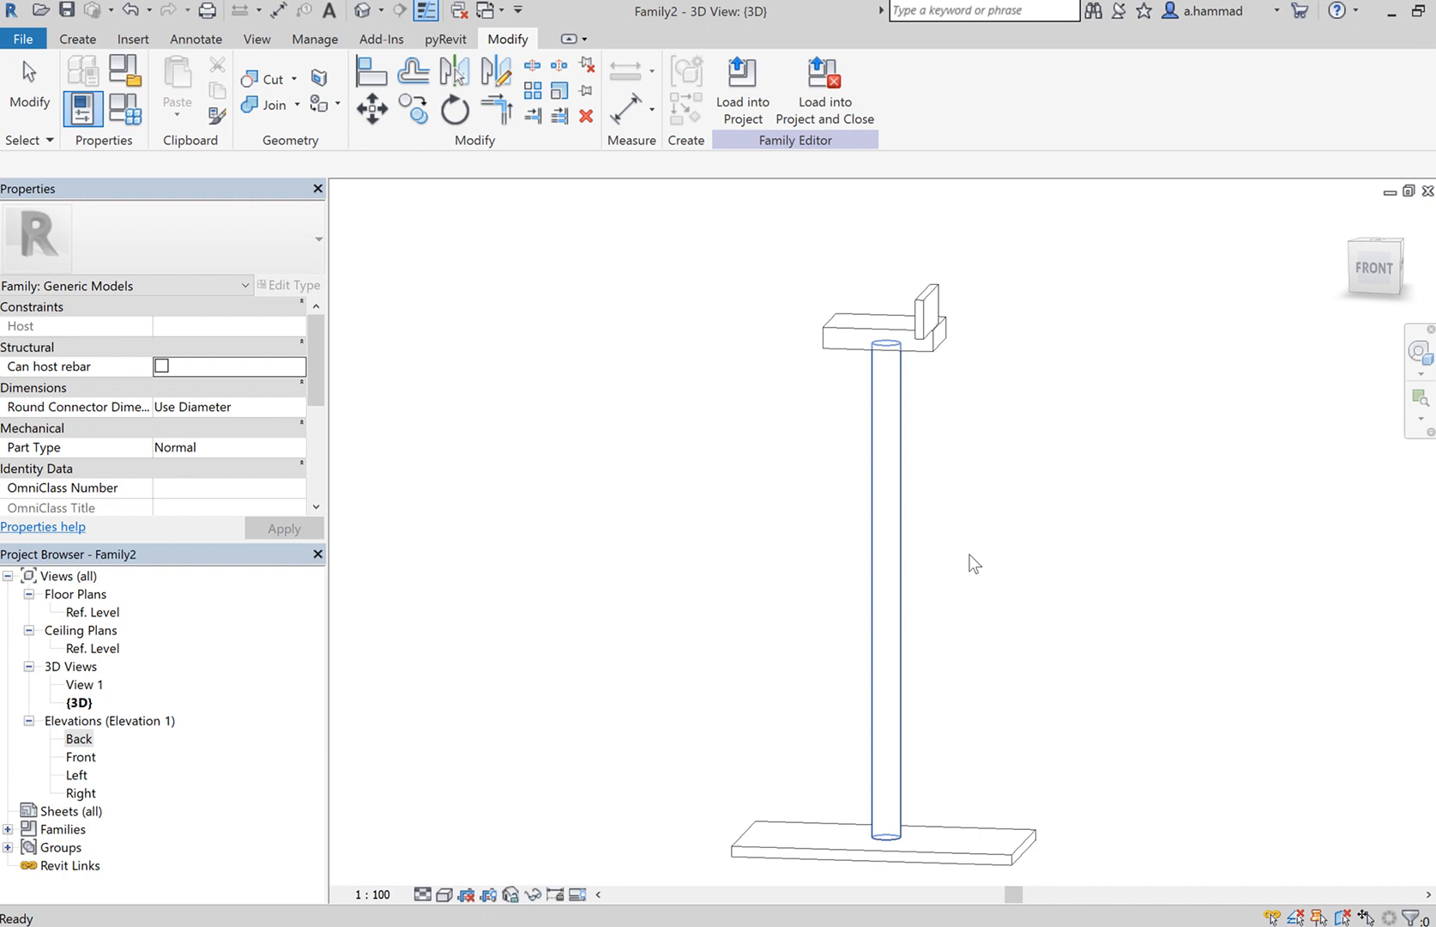
{"action": "left_click", "coordinate": [1378, 240]}
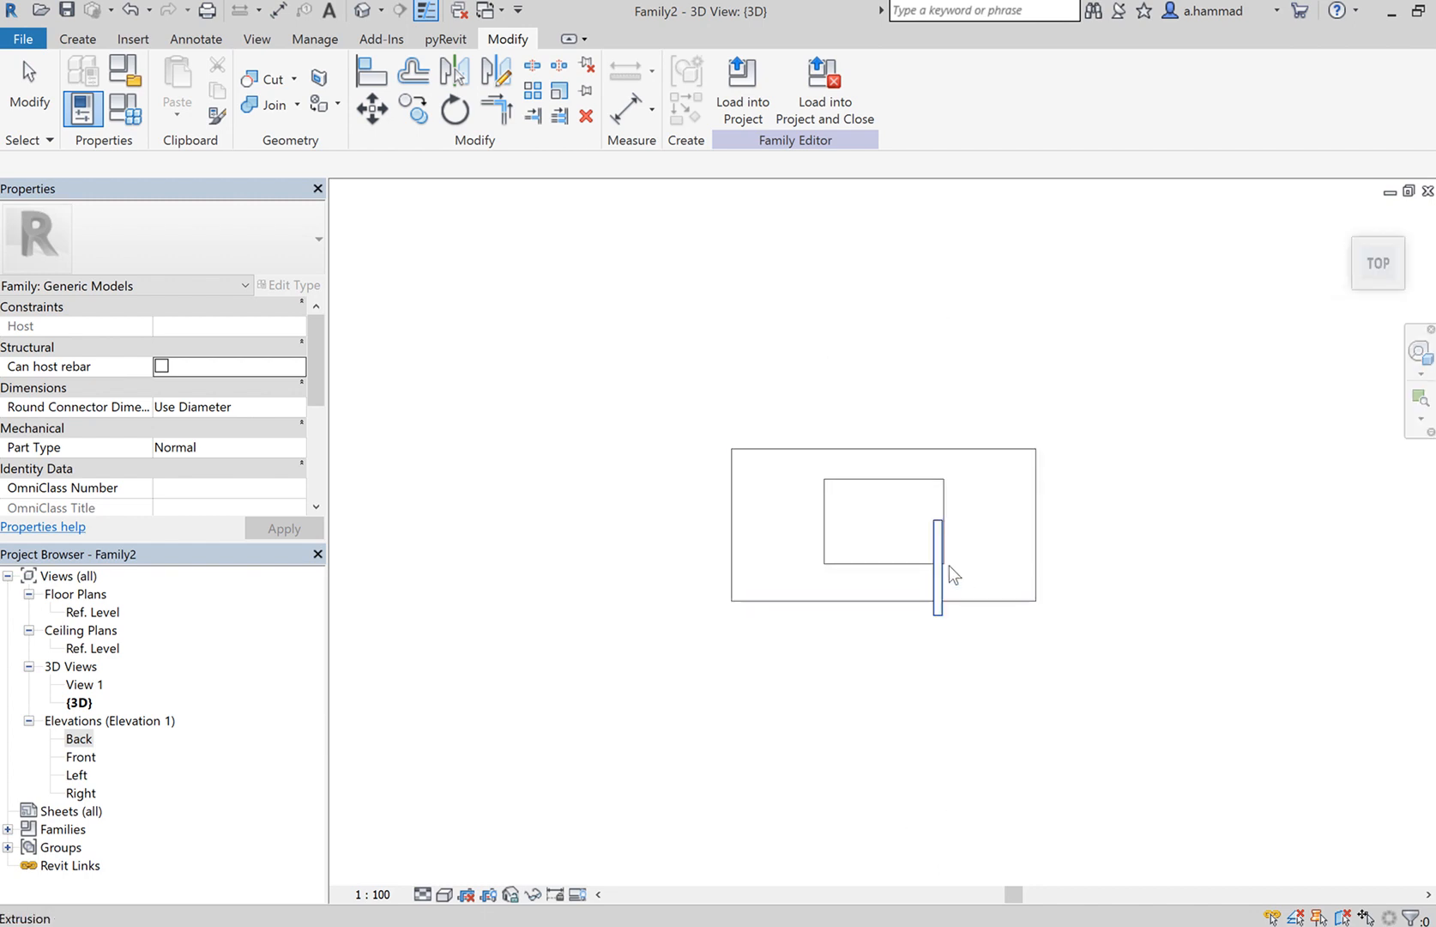
{"action": "left_click", "coordinate": [949, 566]}
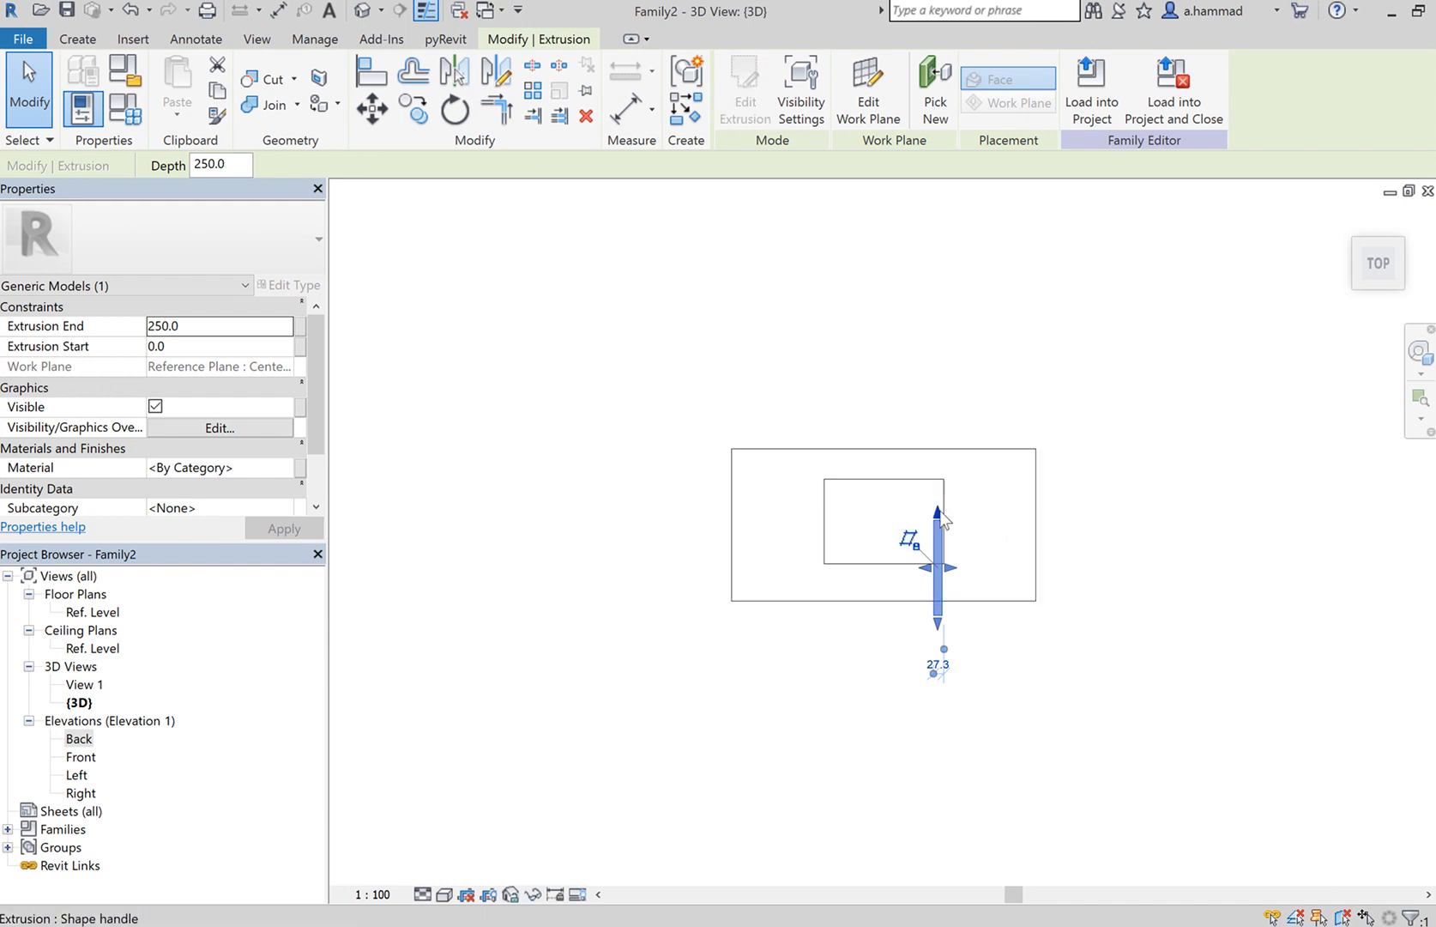
{"action": "left_click_drag", "start_coordinate": [944, 517], "coordinate": [943, 489]}
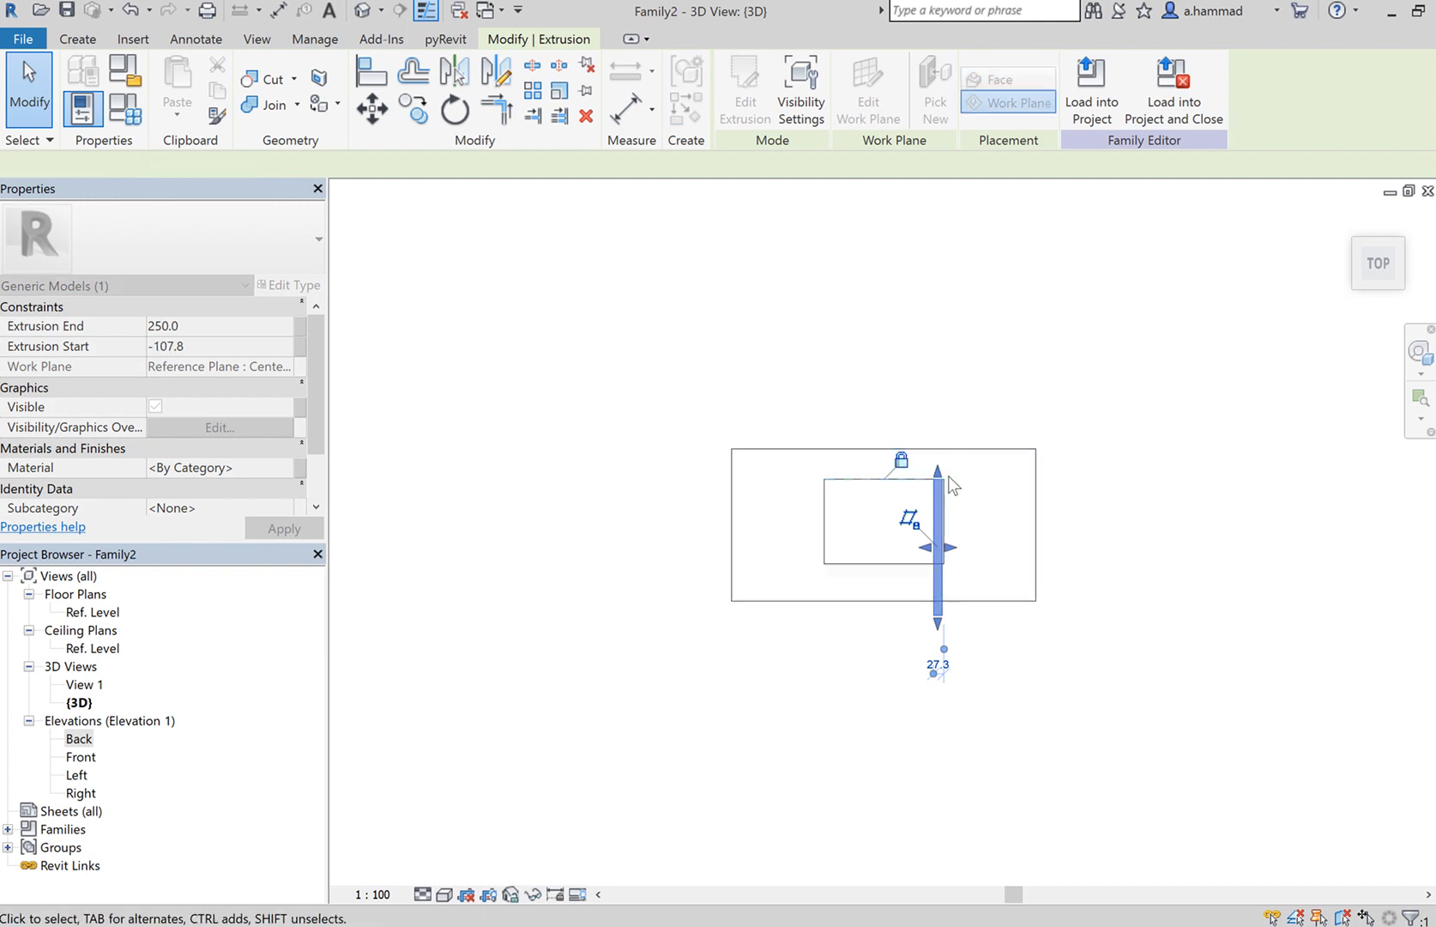
{"action": "left_click", "coordinate": [902, 461]}
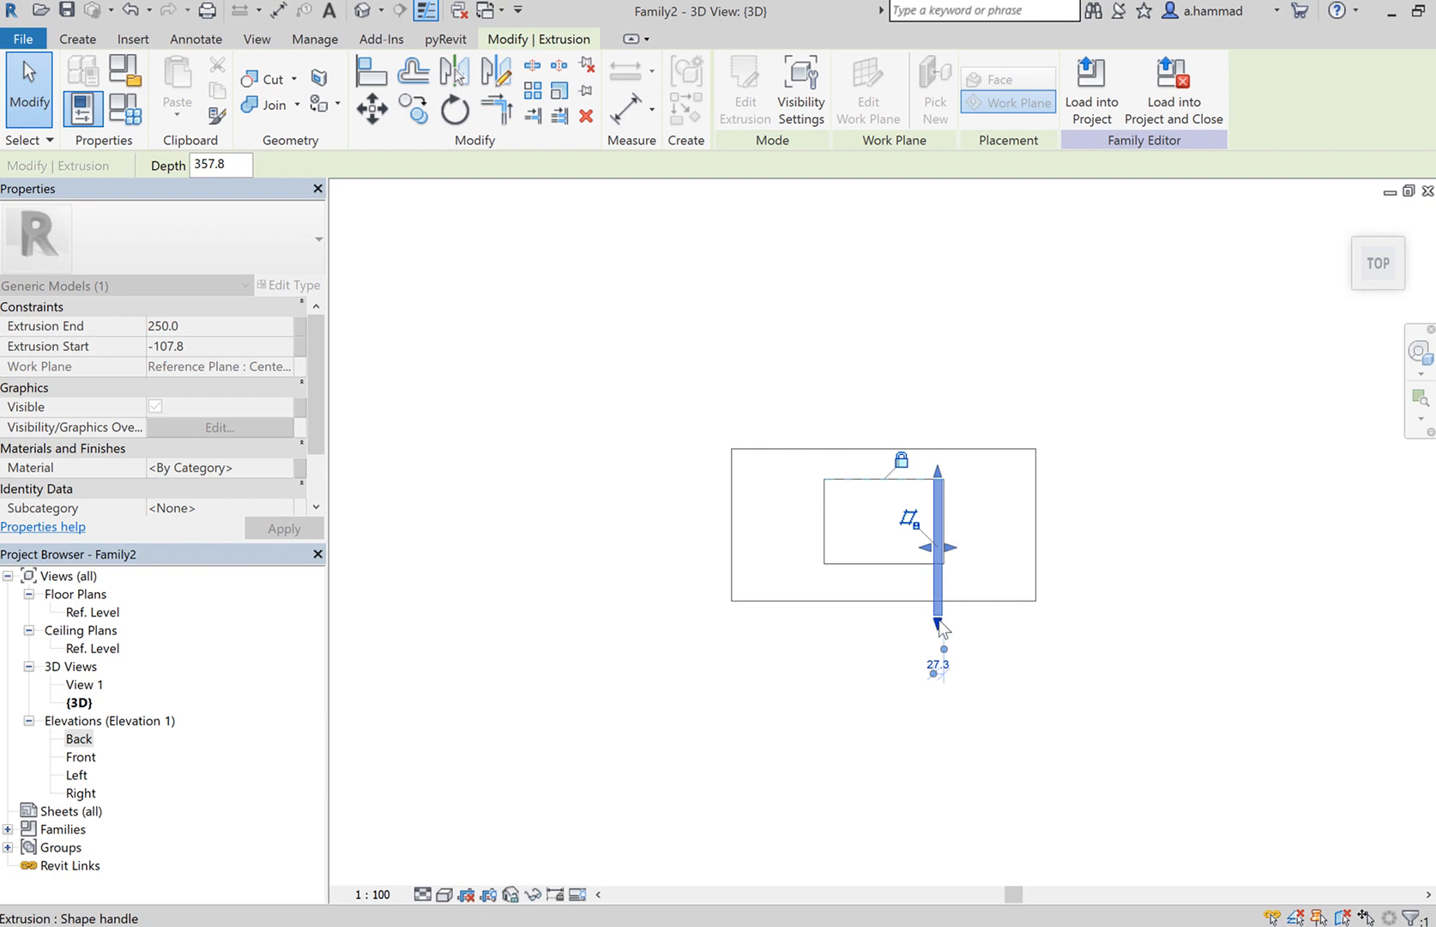
{"action": "left_click_drag", "start_coordinate": [939, 616], "coordinate": [938, 564]}
{"action": "left_click", "coordinate": [868, 583]}
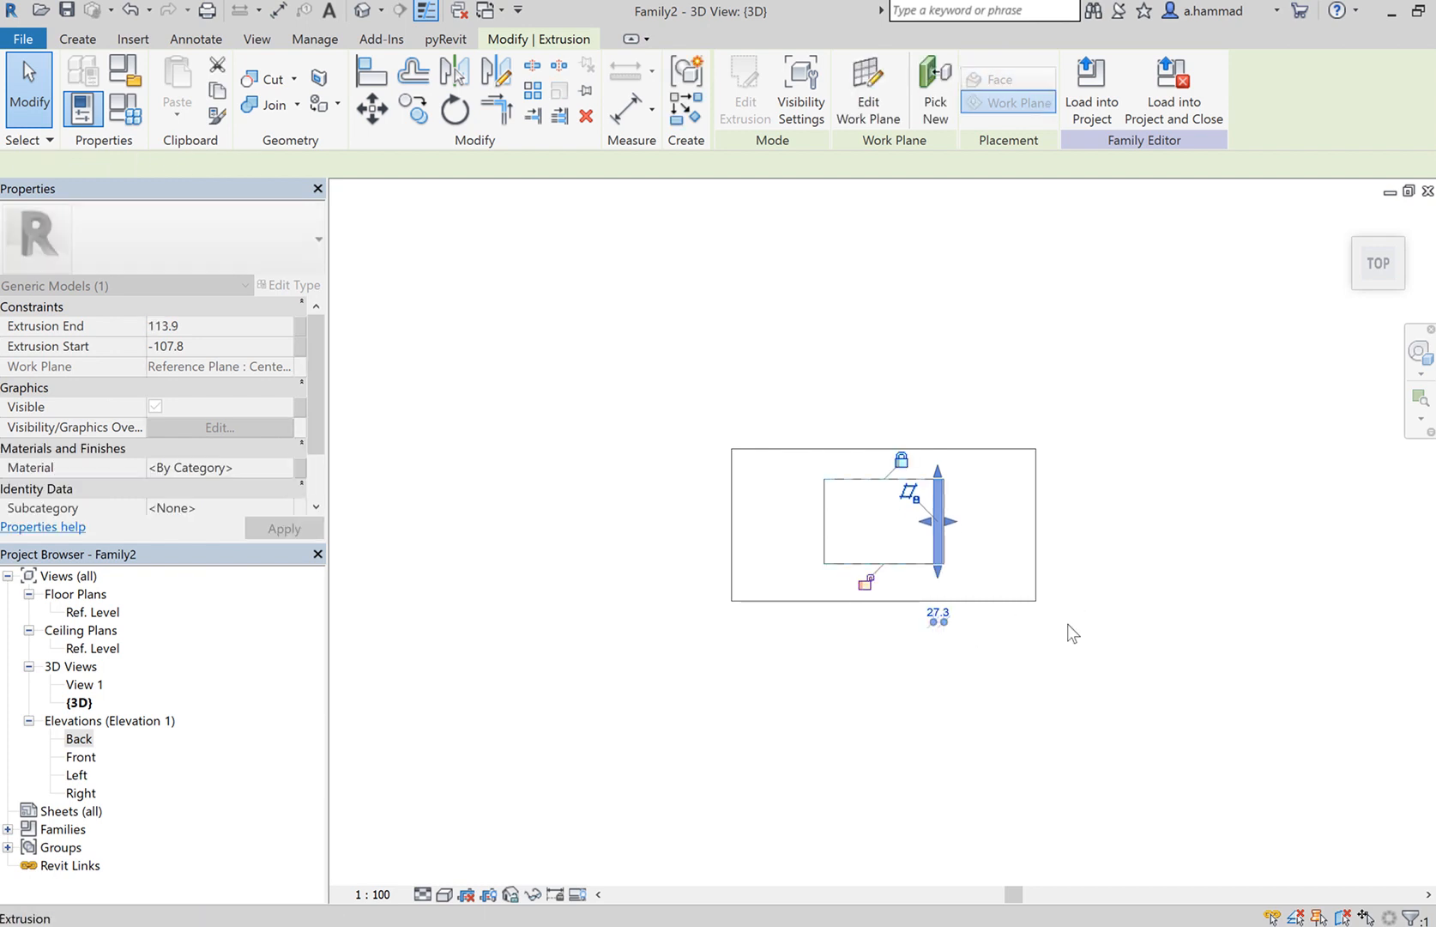
{"action": "left_click", "coordinate": [1253, 622]}
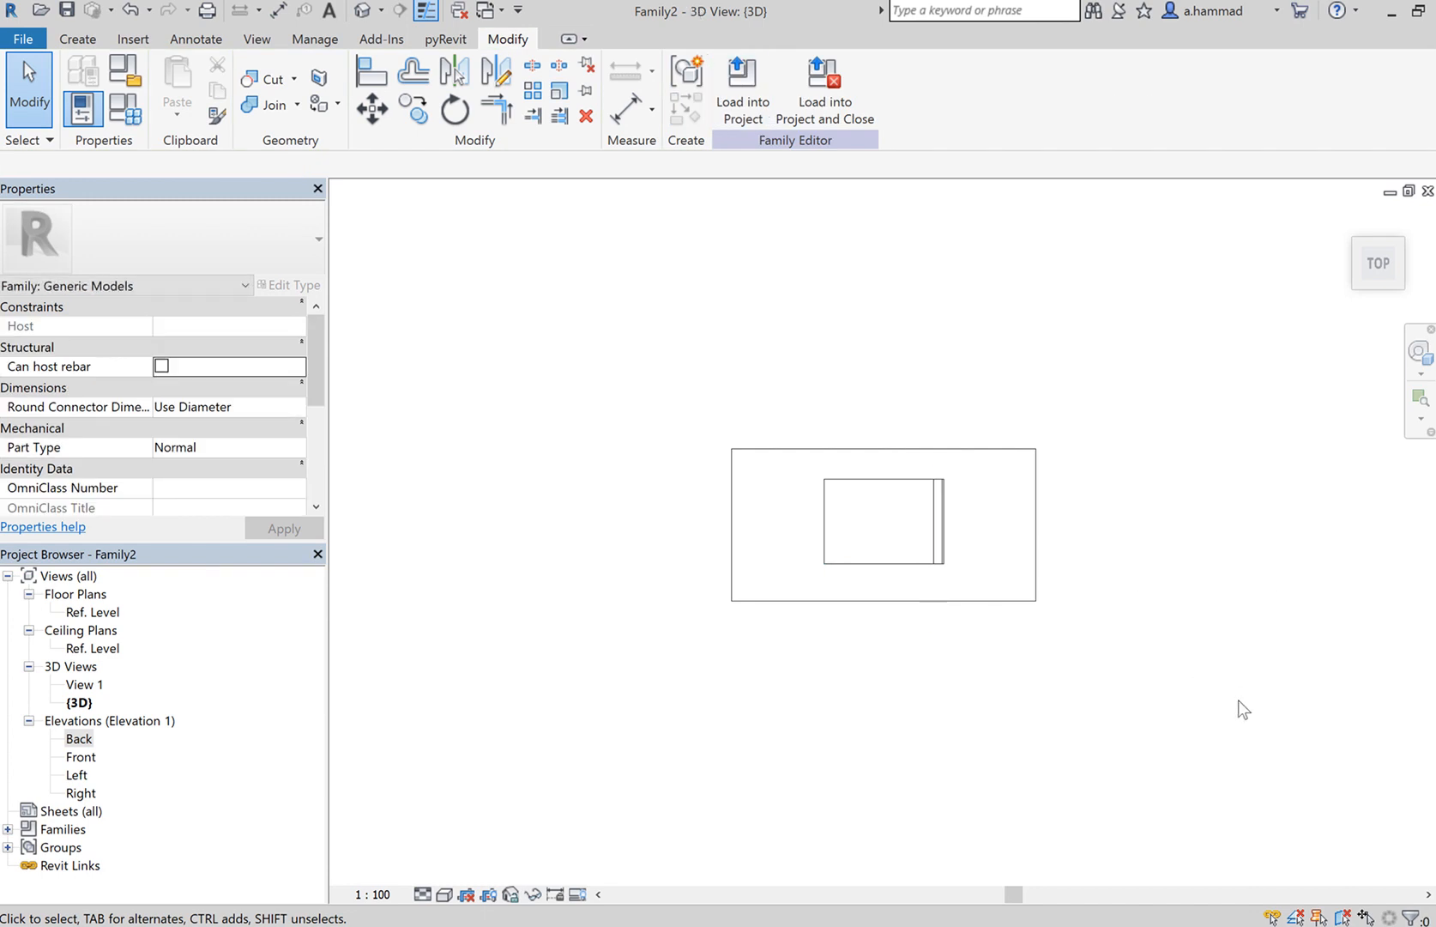
Step: In the Back elevation, mirror the upright about the vertical centre reference plane to the other end of the small plate
{"action": "middle_click_drag", "start_coordinate": [1231, 670], "coordinate": [1250, 282], "text": "shift"}
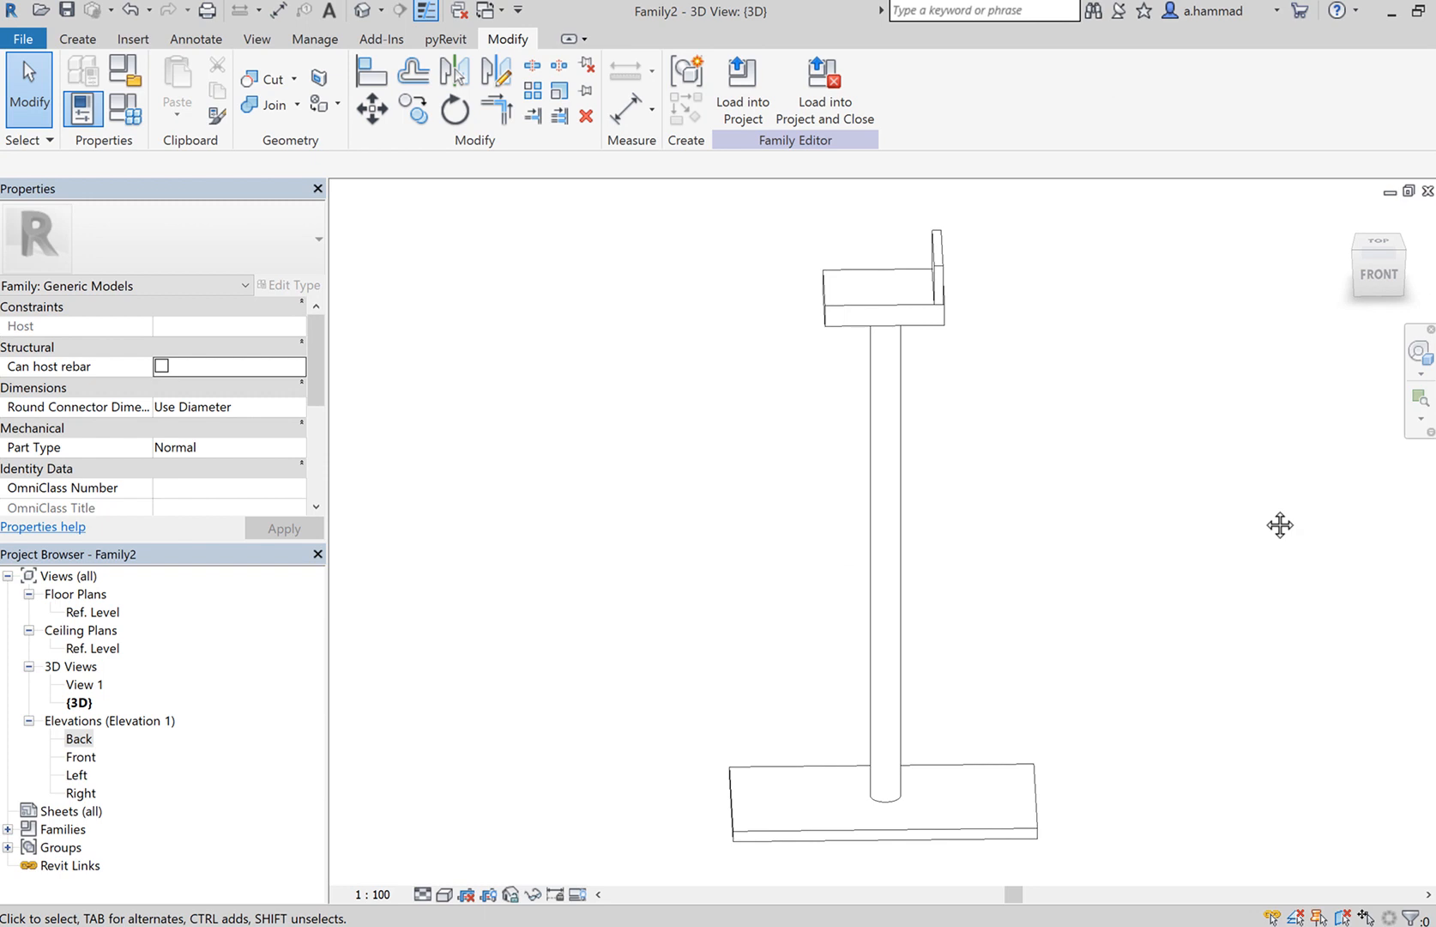
{"action": "middle_click_drag", "start_coordinate": [1280, 524], "coordinate": [1279, 465], "text": "shift"}
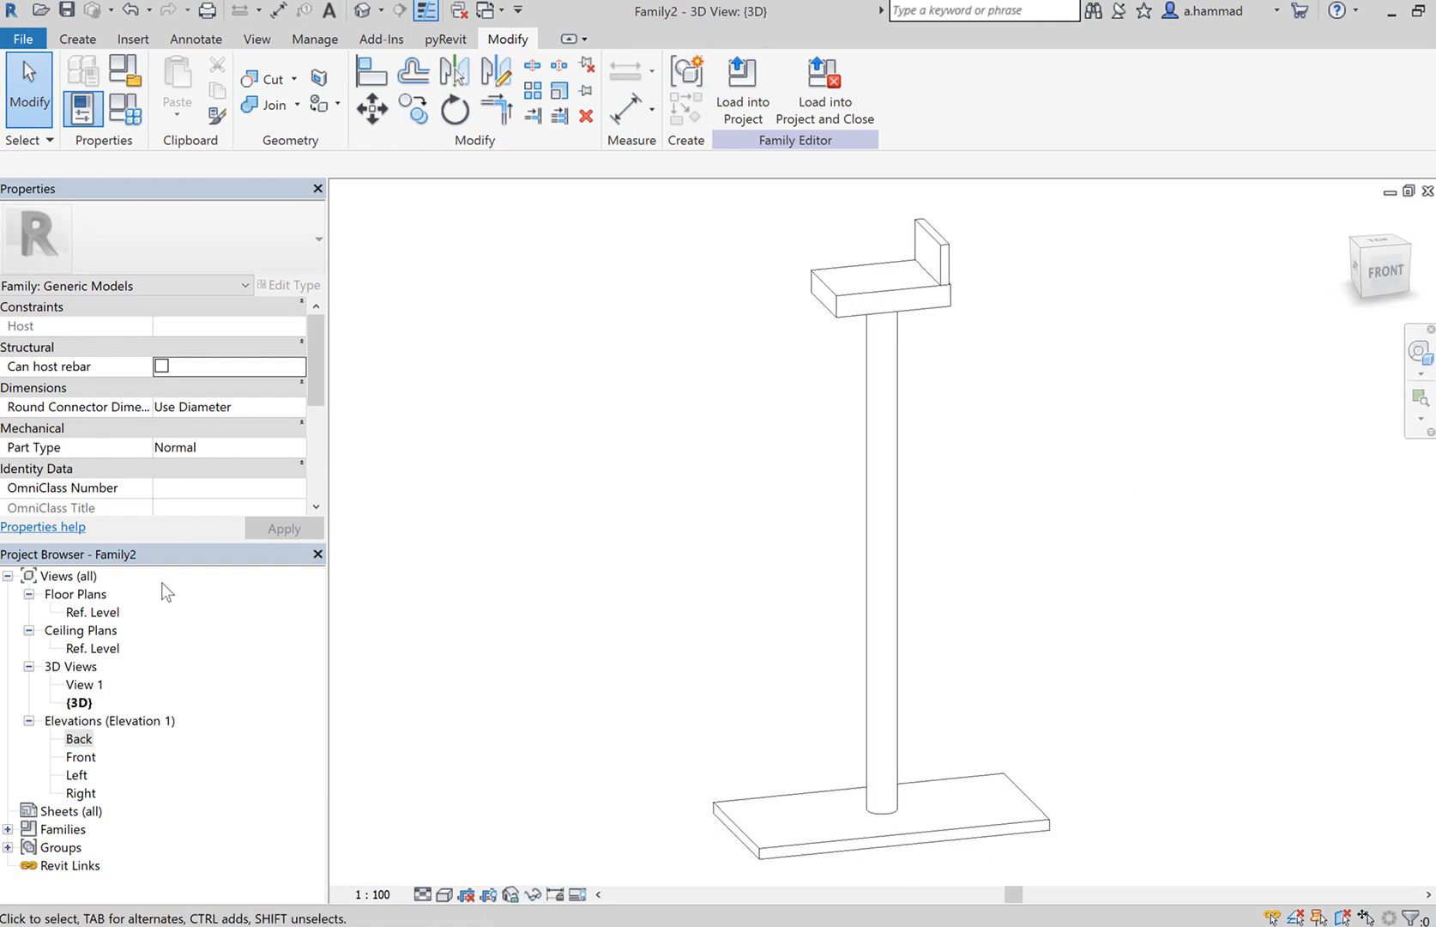
{"action": "double_click", "coordinate": [75, 742]}
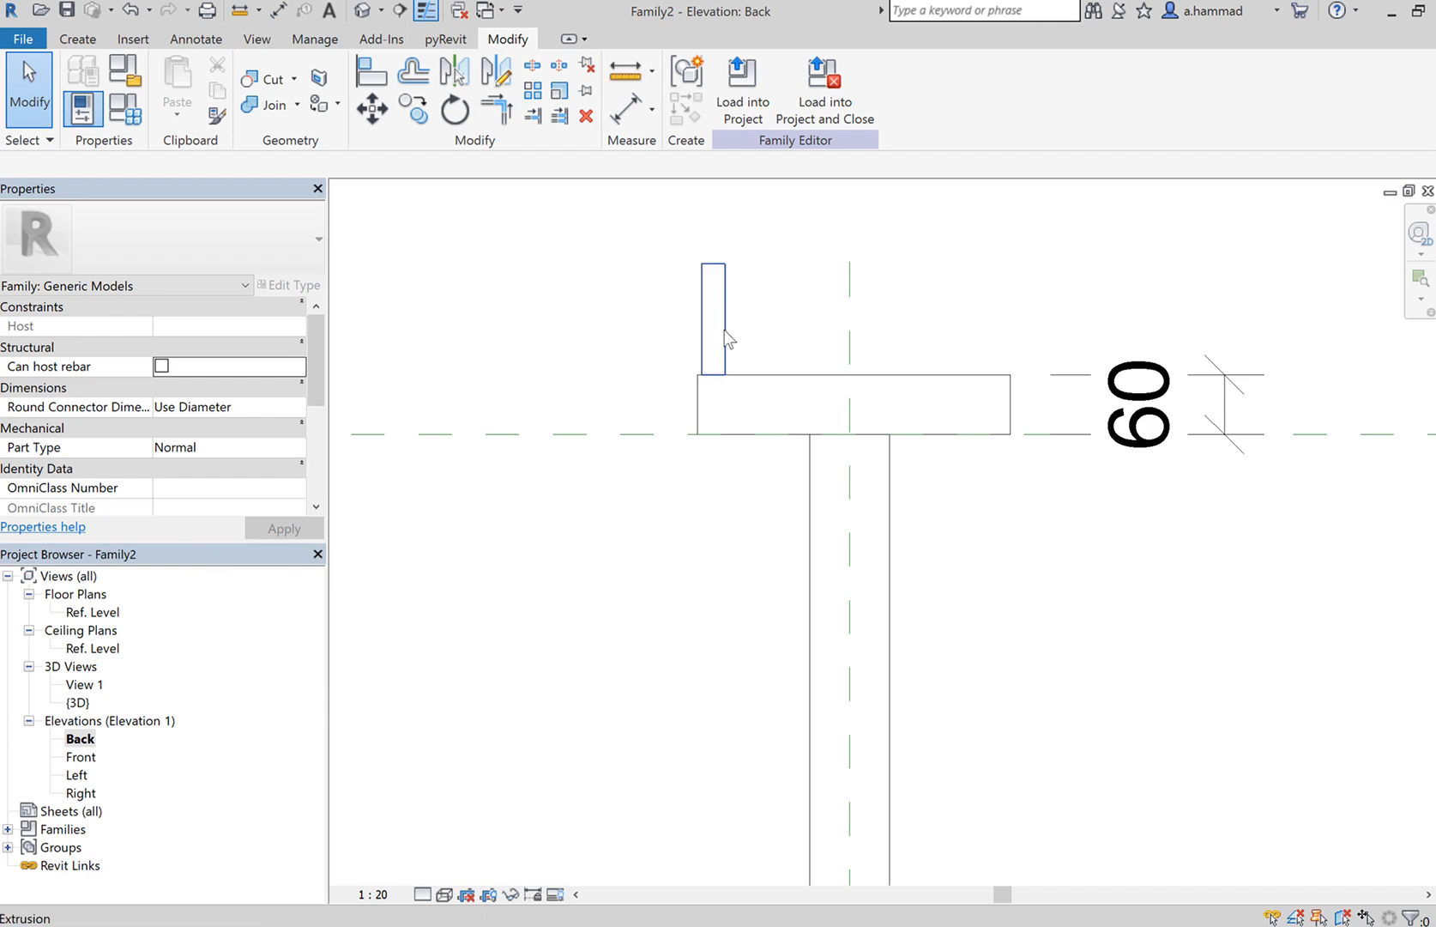
{"action": "left_click", "coordinate": [724, 331]}
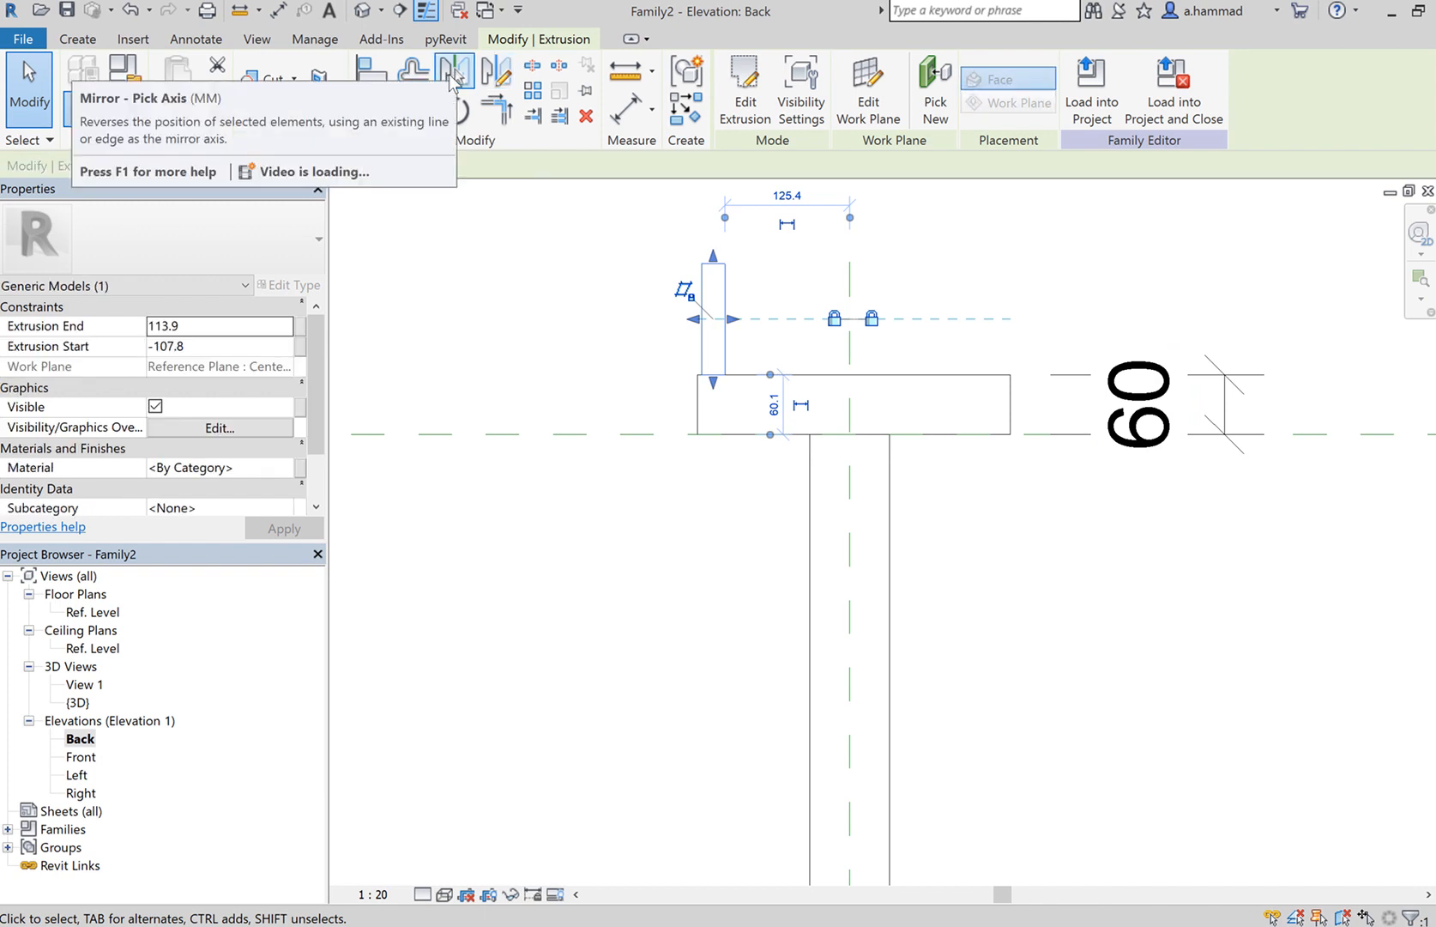
{"action": "left_click", "coordinate": [452, 76]}
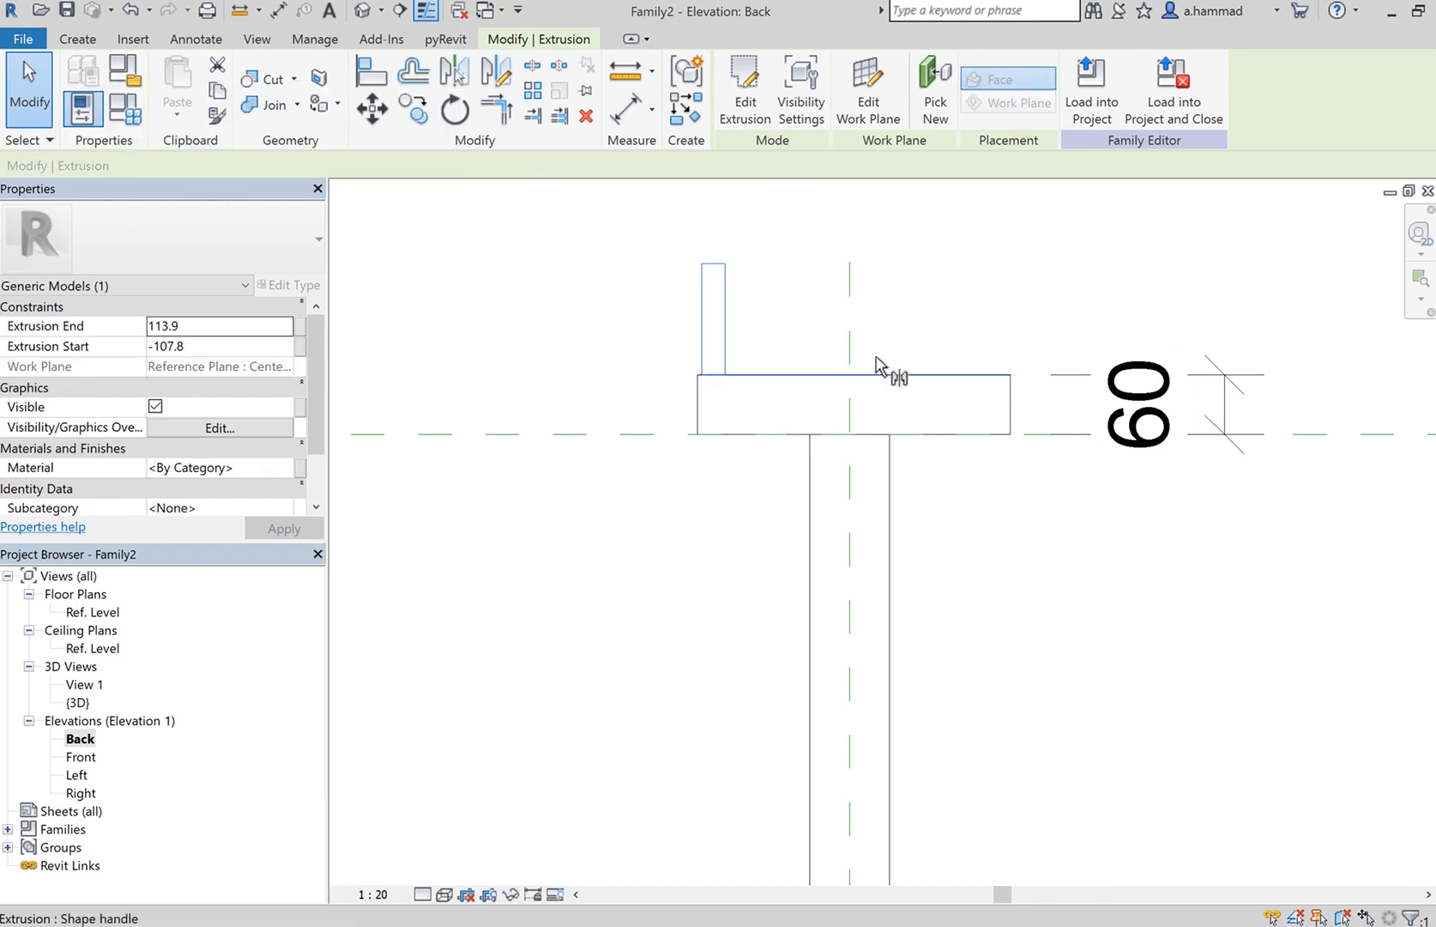
{"action": "left_click", "coordinate": [850, 283]}
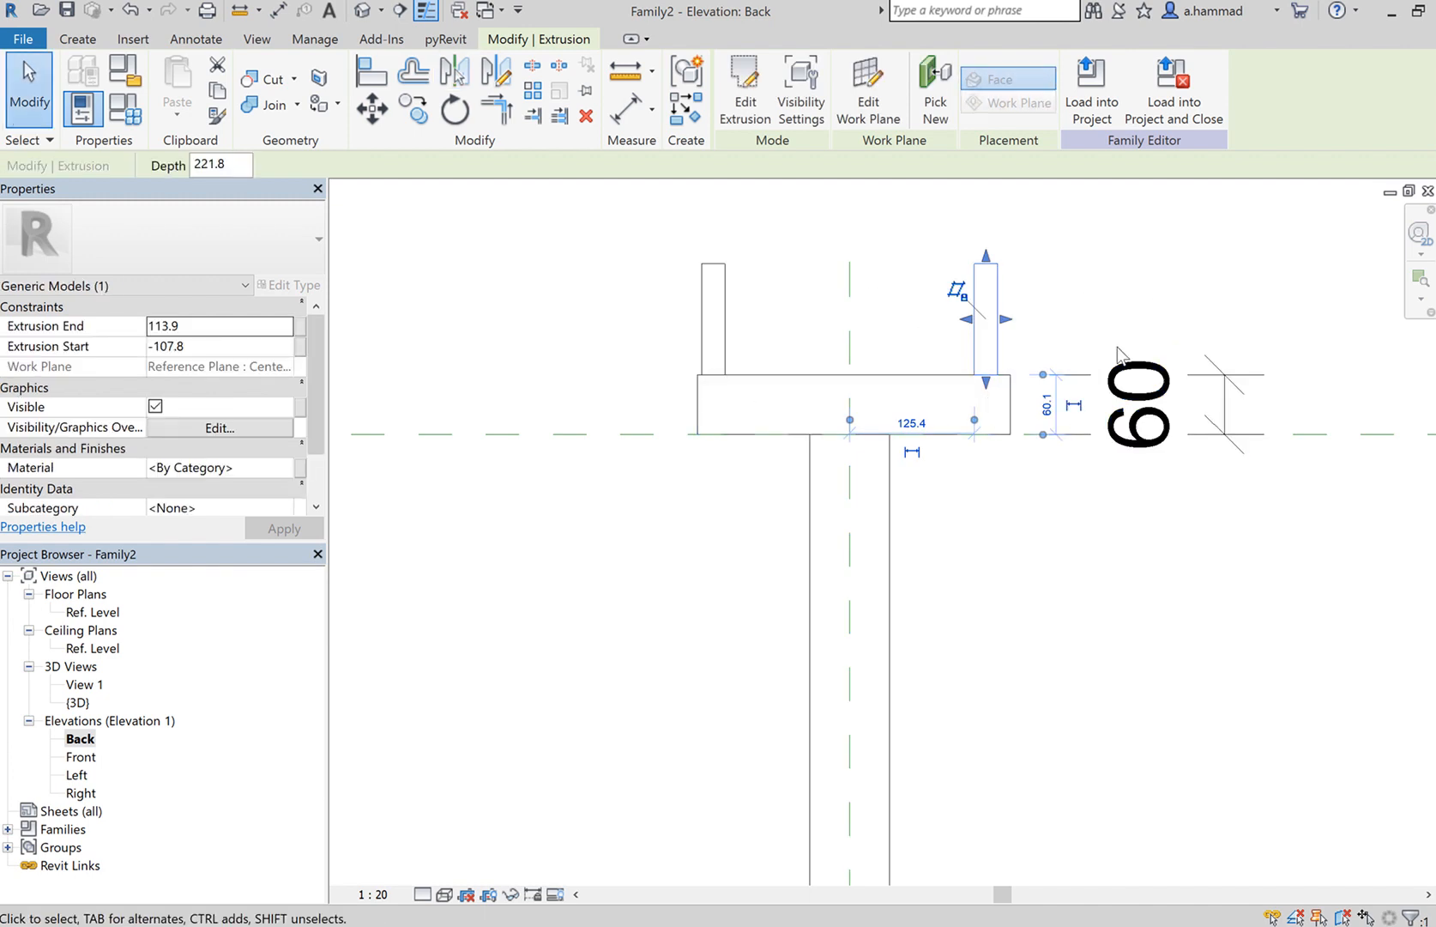
Step: Try to stretch the small plate's end to the outer face of the mirrored upright in the Back elevation
{"action": "left_click", "coordinate": [899, 377]}
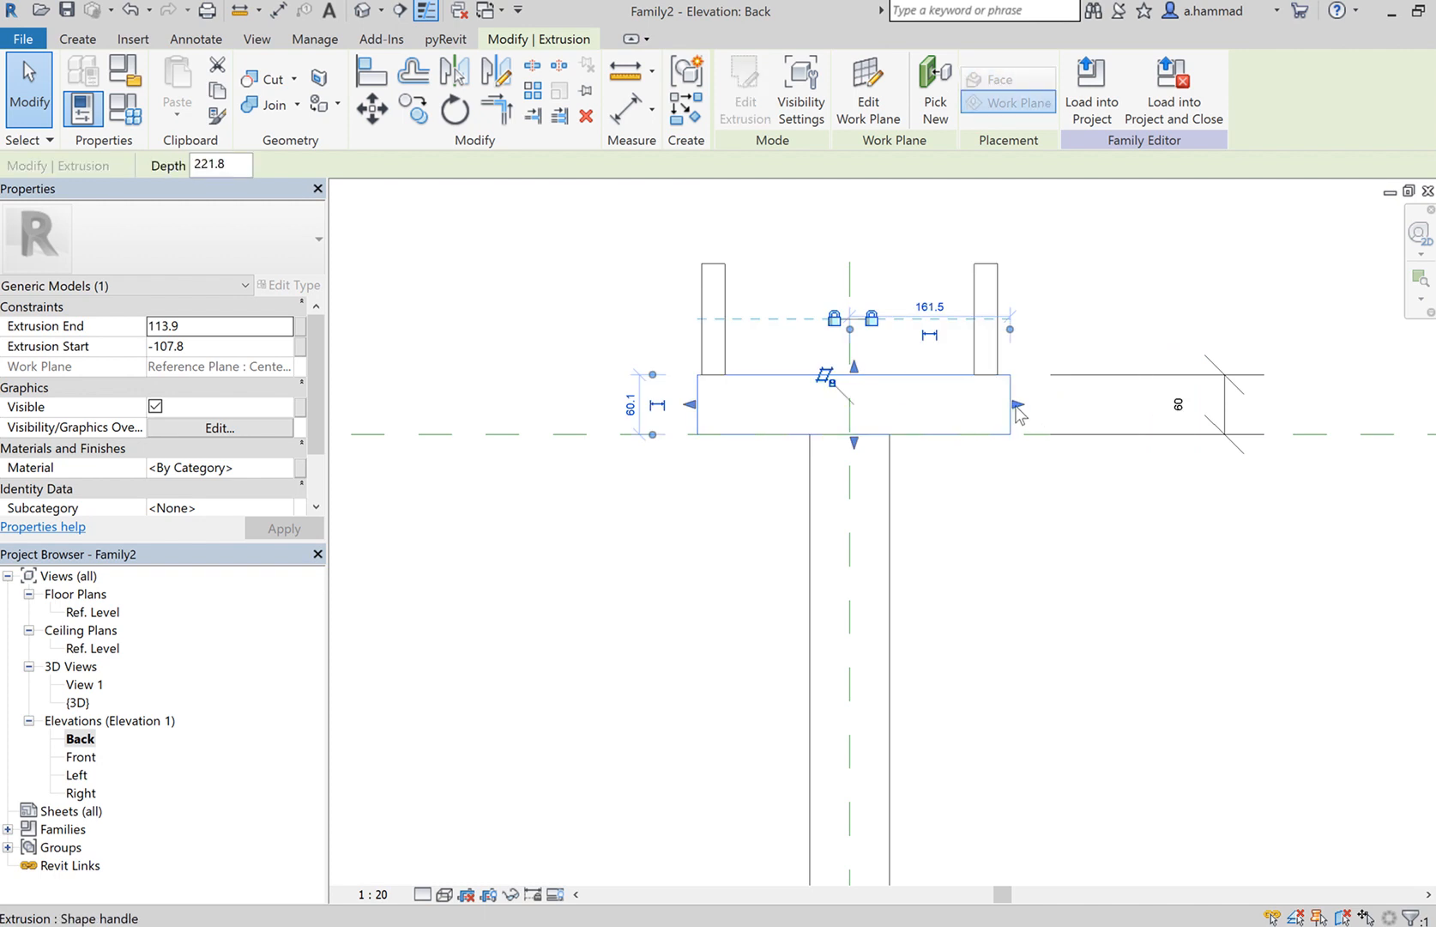
{"action": "left_click_drag", "start_coordinate": [1006, 410], "coordinate": [1008, 410]}
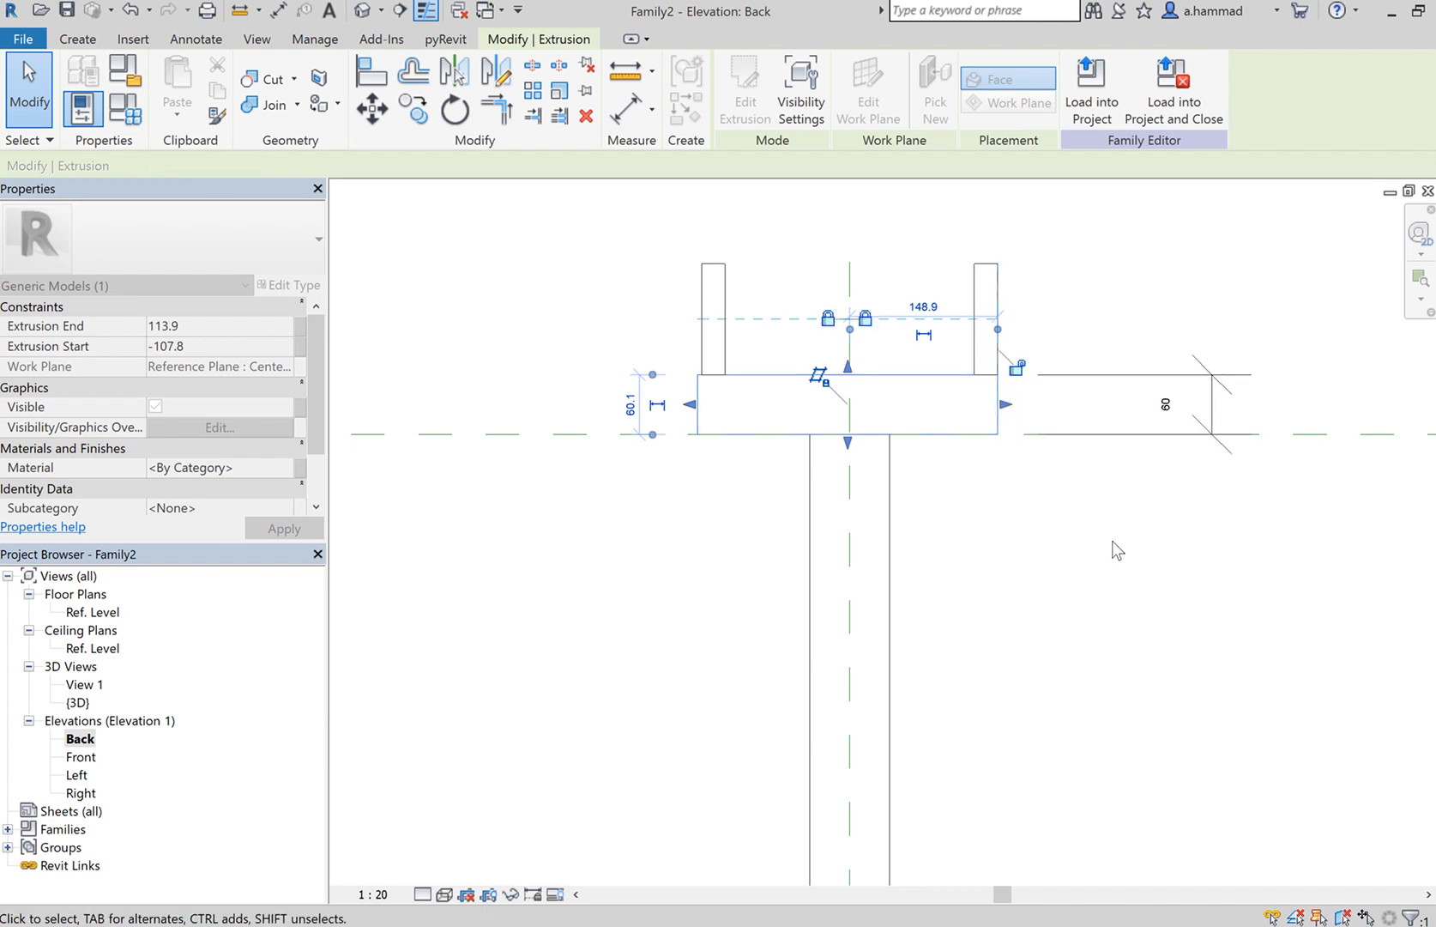
{"action": "left_click", "coordinate": [1112, 543]}
{"action": "left_click", "coordinate": [998, 425]}
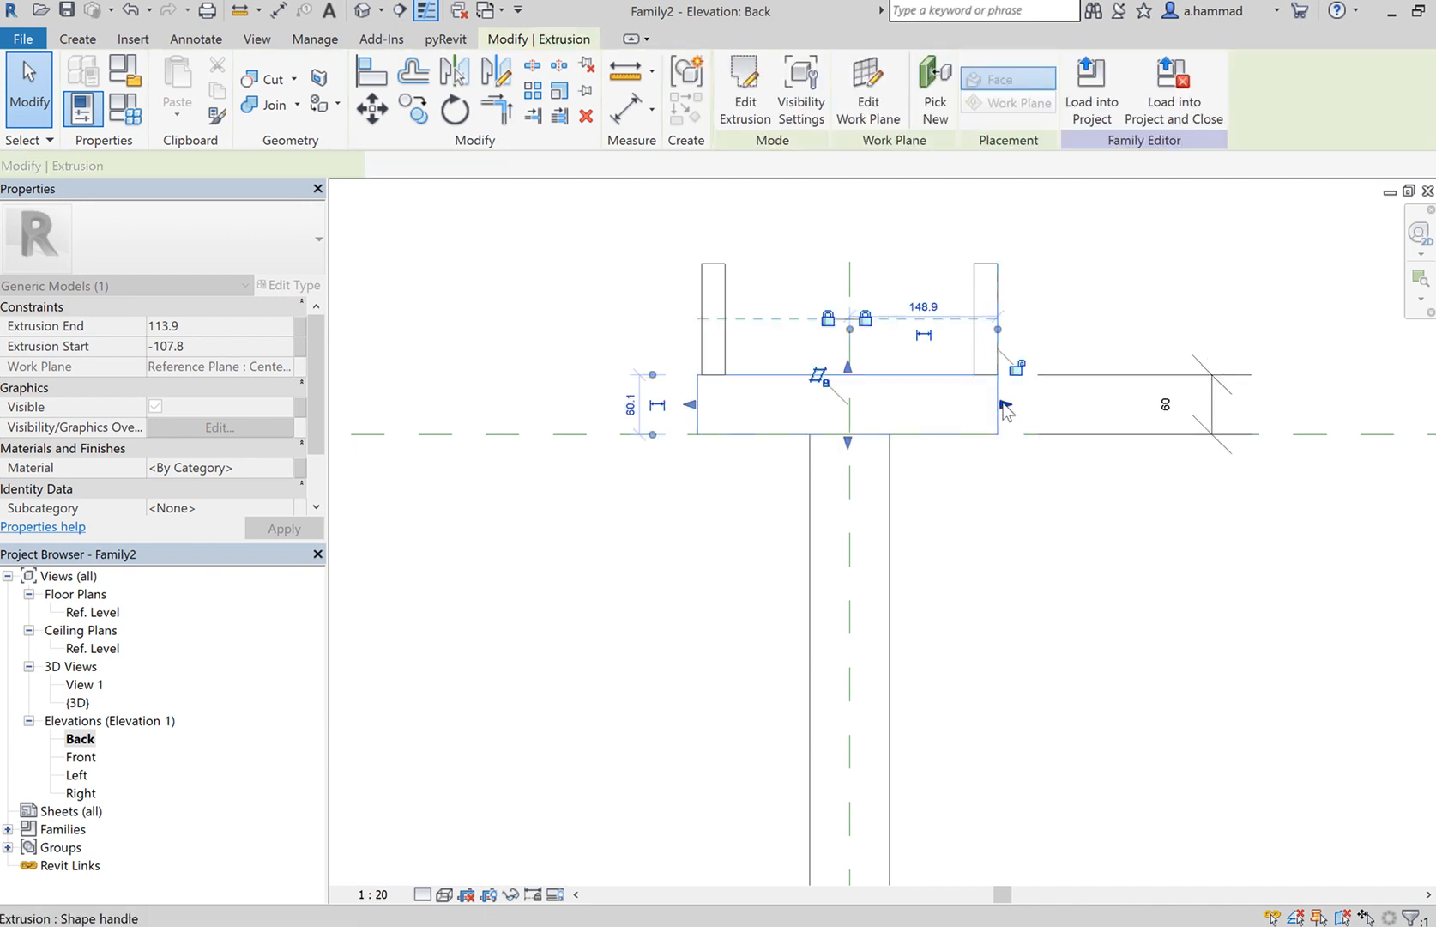
{"action": "left_click", "coordinate": [1006, 407]}
{"action": "left_click_drag", "start_coordinate": [1005, 407], "coordinate": [1009, 426]}
{"action": "left_click", "coordinate": [1098, 515]}
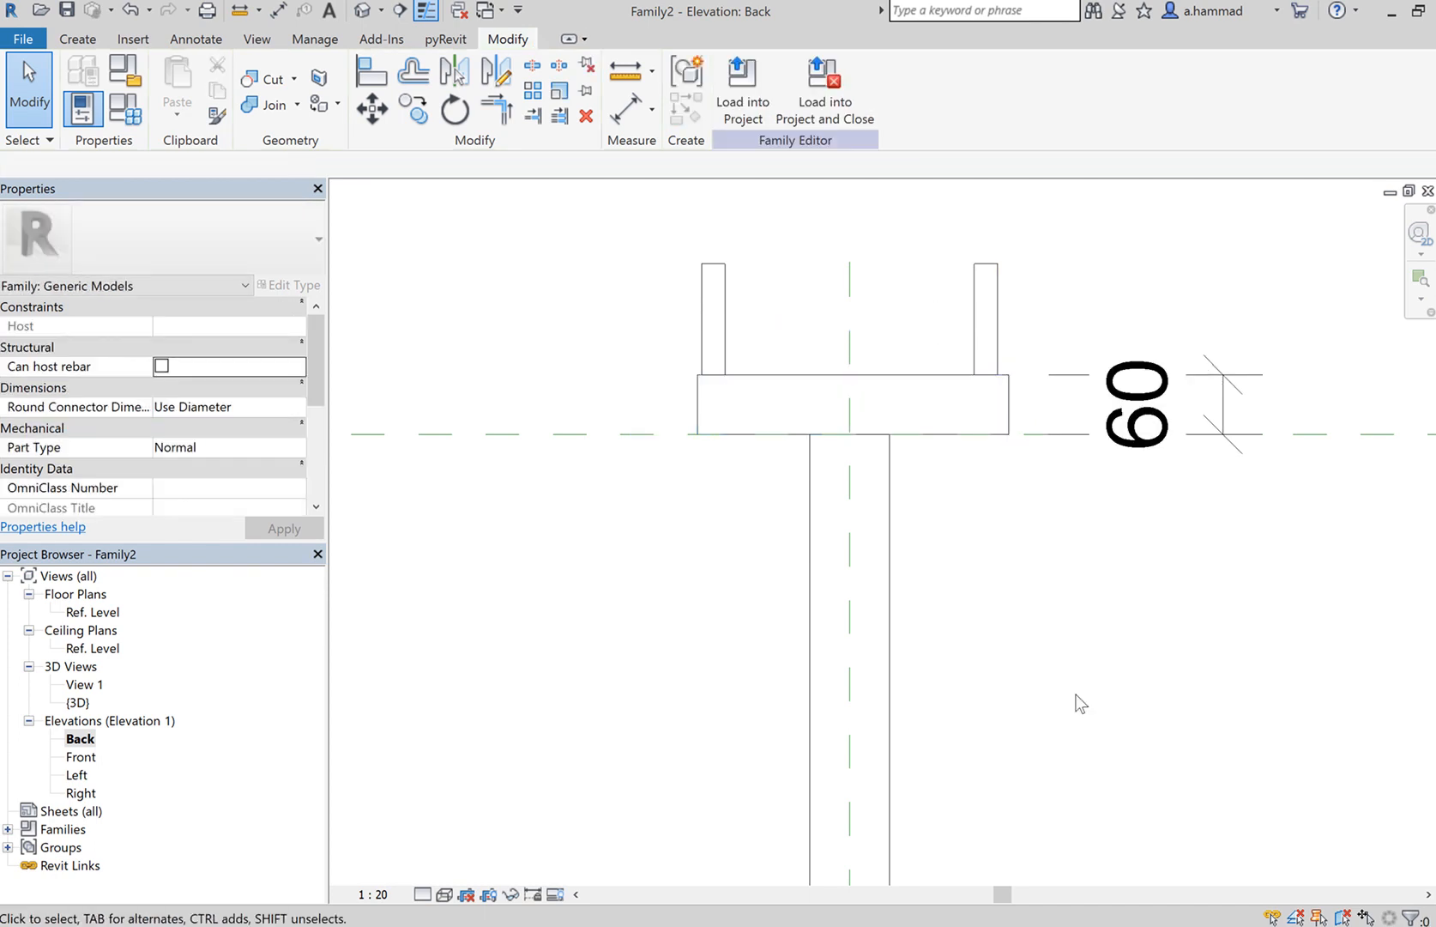
Step: Inspect both uprights on the small plate in the 3D view and the whole post in the Back elevation
{"action": "left_click", "coordinate": [362, 10]}
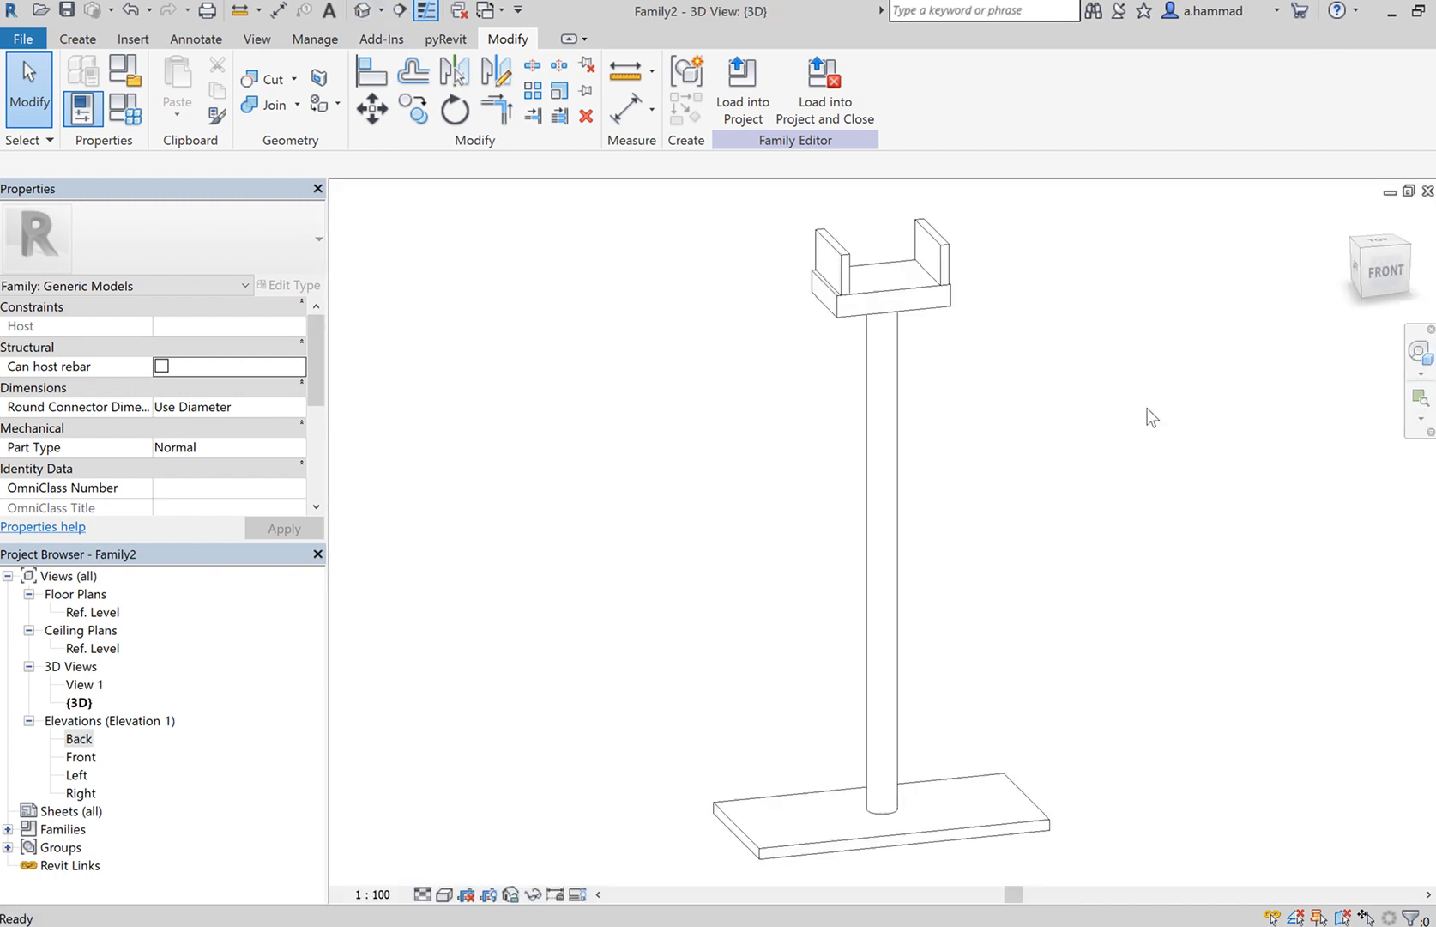
{"action": "middle_click_drag", "start_coordinate": [1148, 426], "coordinate": [1055, 438], "text": "shift"}
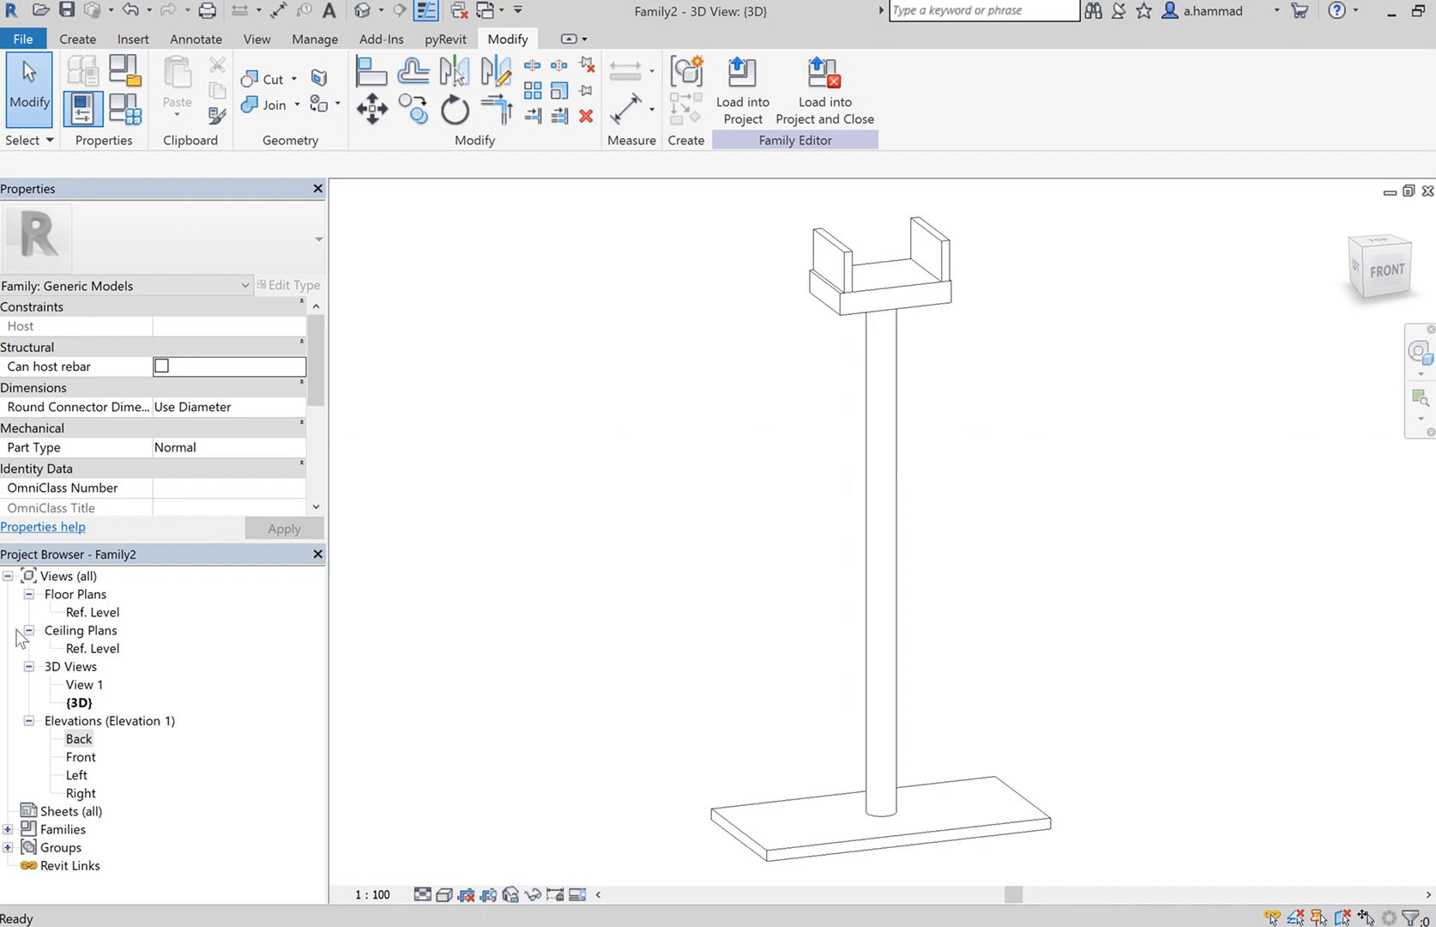
{"action": "double_click", "coordinate": [77, 739]}
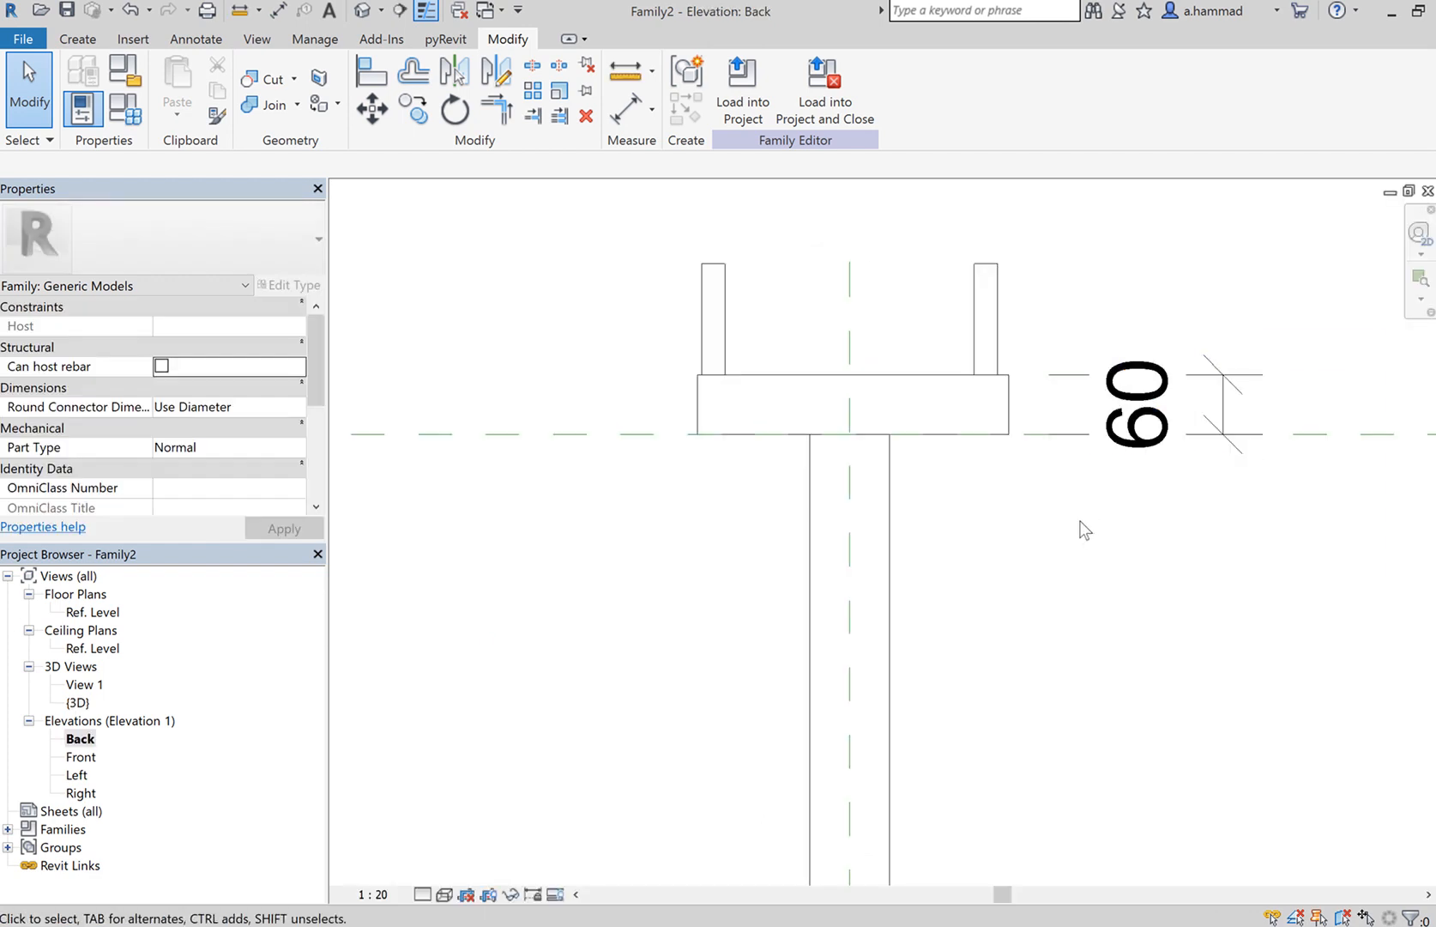
{"action": "scroll", "coordinate": [1083, 529], "scroll_direction": "down", "scroll_amount": 5}
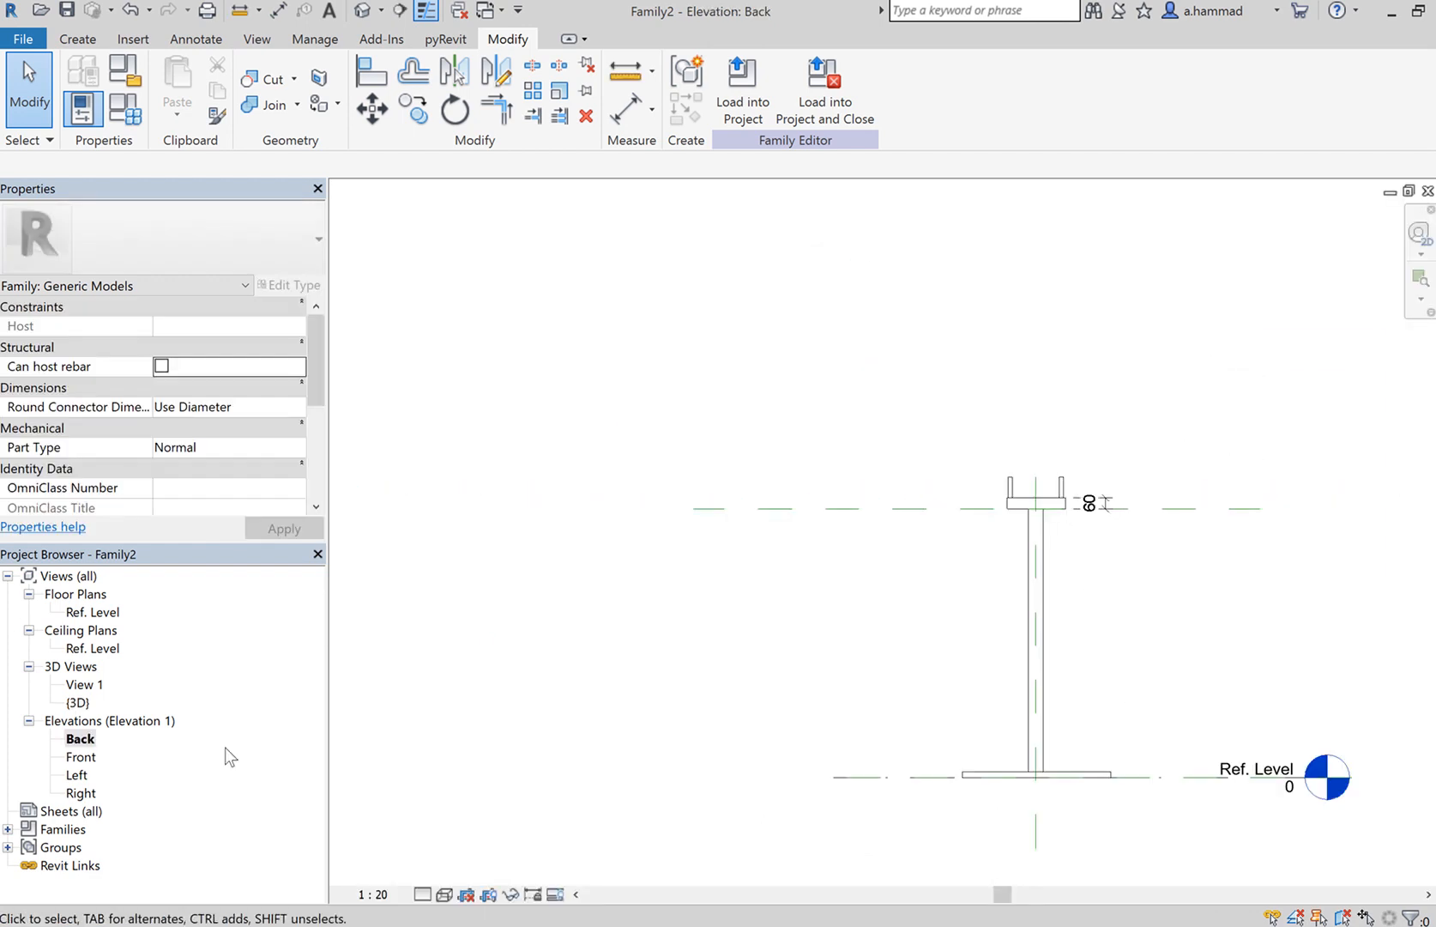
Step: In the Front elevation, bring both ends of the small top plate in to the outer faces of the two uprights
{"action": "double_click", "coordinate": [82, 756]}
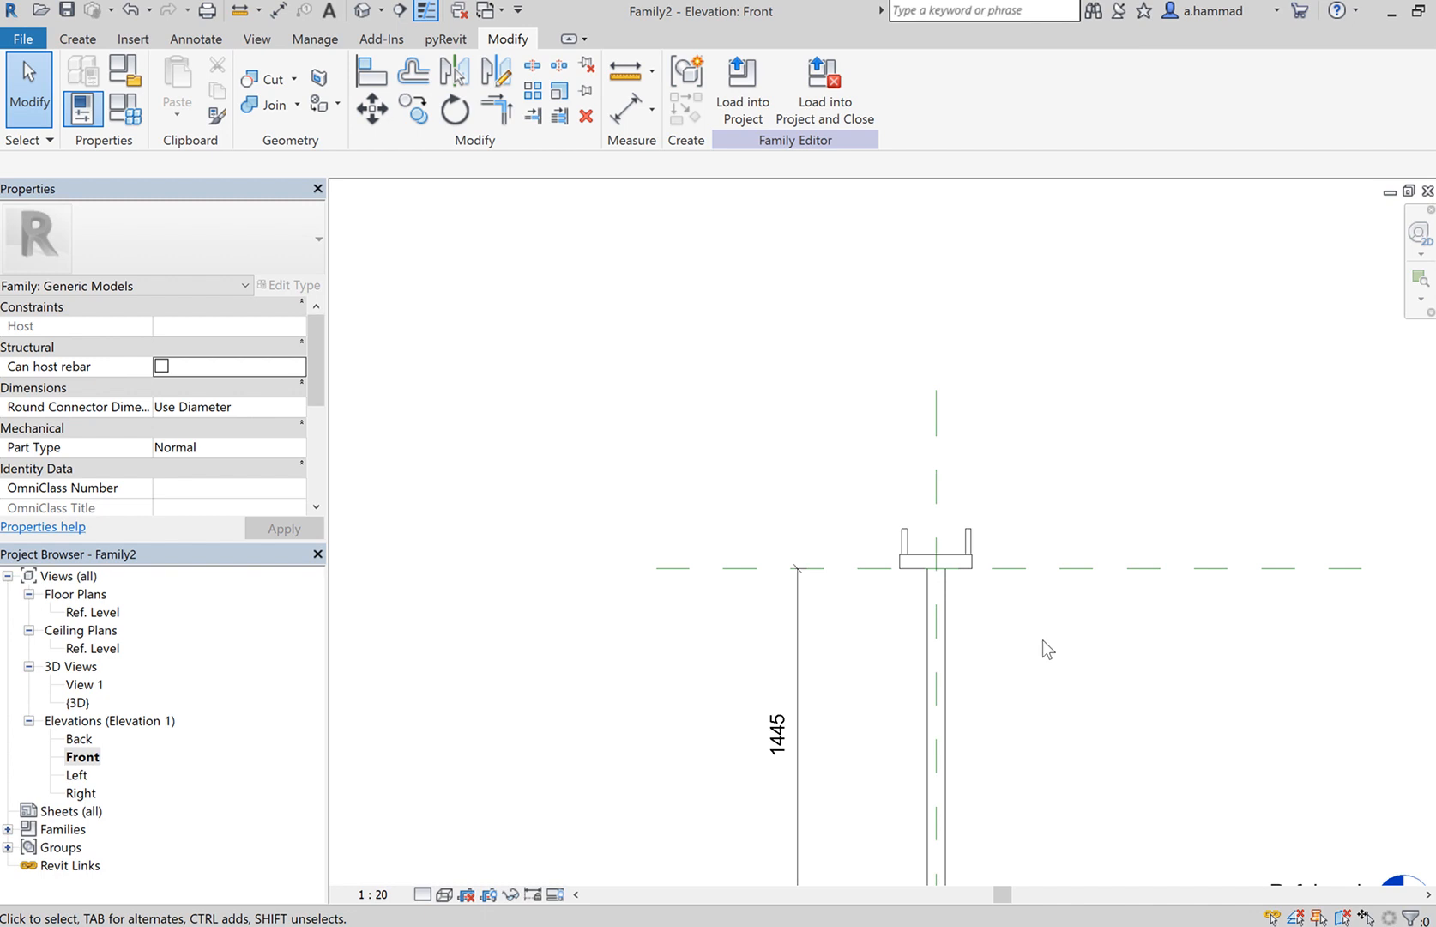
{"action": "scroll", "coordinate": [1042, 640], "scroll_direction": "down", "scroll_amount": 3}
{"action": "middle_click_drag", "start_coordinate": [1050, 664], "coordinate": [864, 490]}
{"action": "scroll", "coordinate": [947, 527], "scroll_direction": "up", "scroll_amount": 3}
{"action": "scroll", "coordinate": [947, 530], "scroll_direction": "up", "scroll_amount": 1}
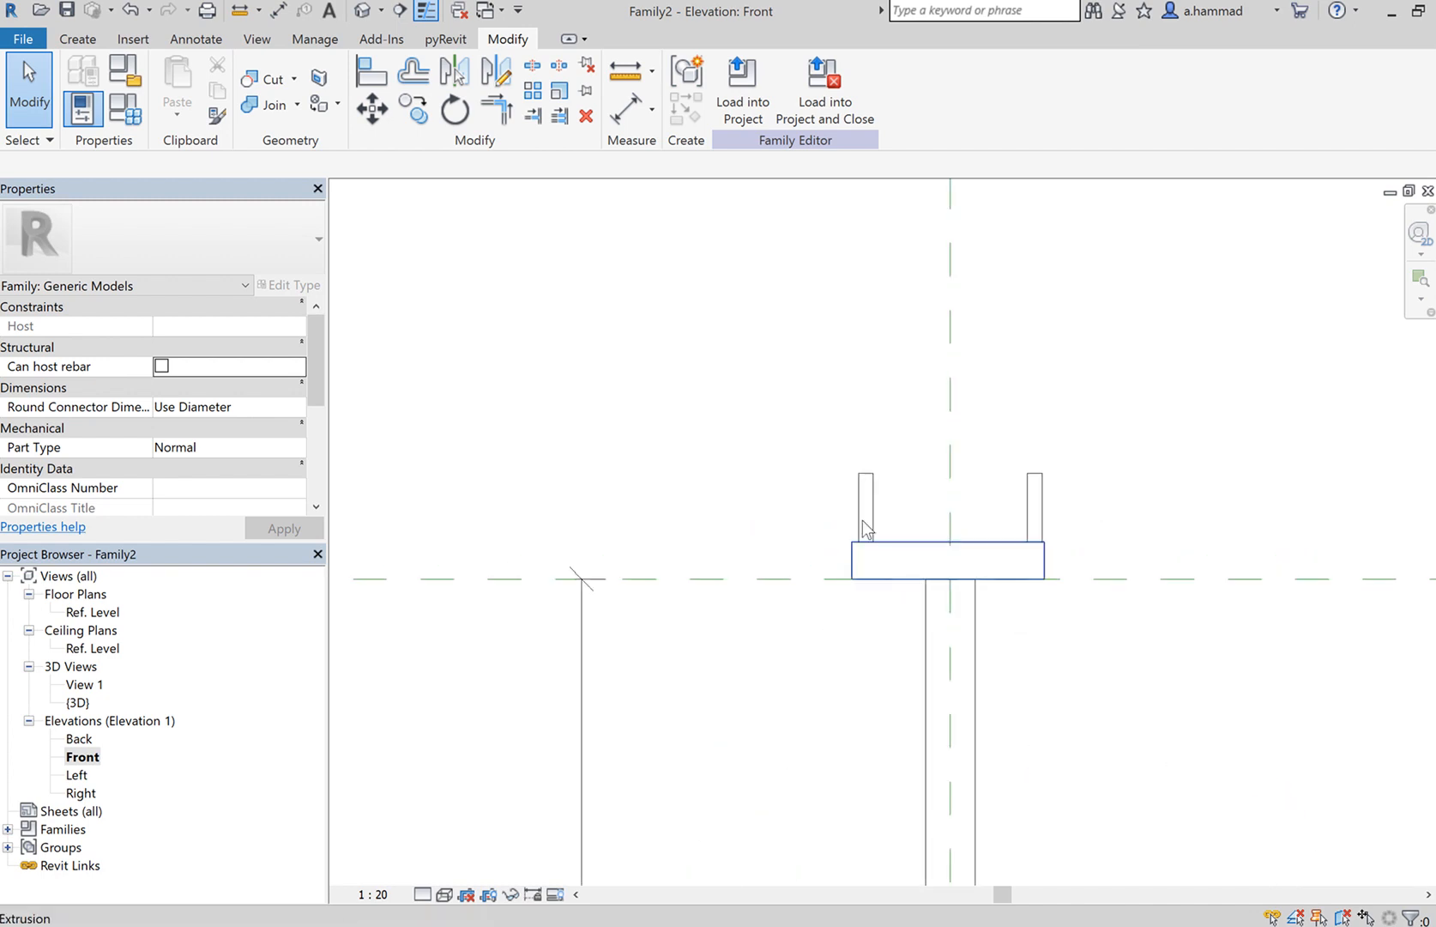
{"action": "left_click", "coordinate": [867, 506]}
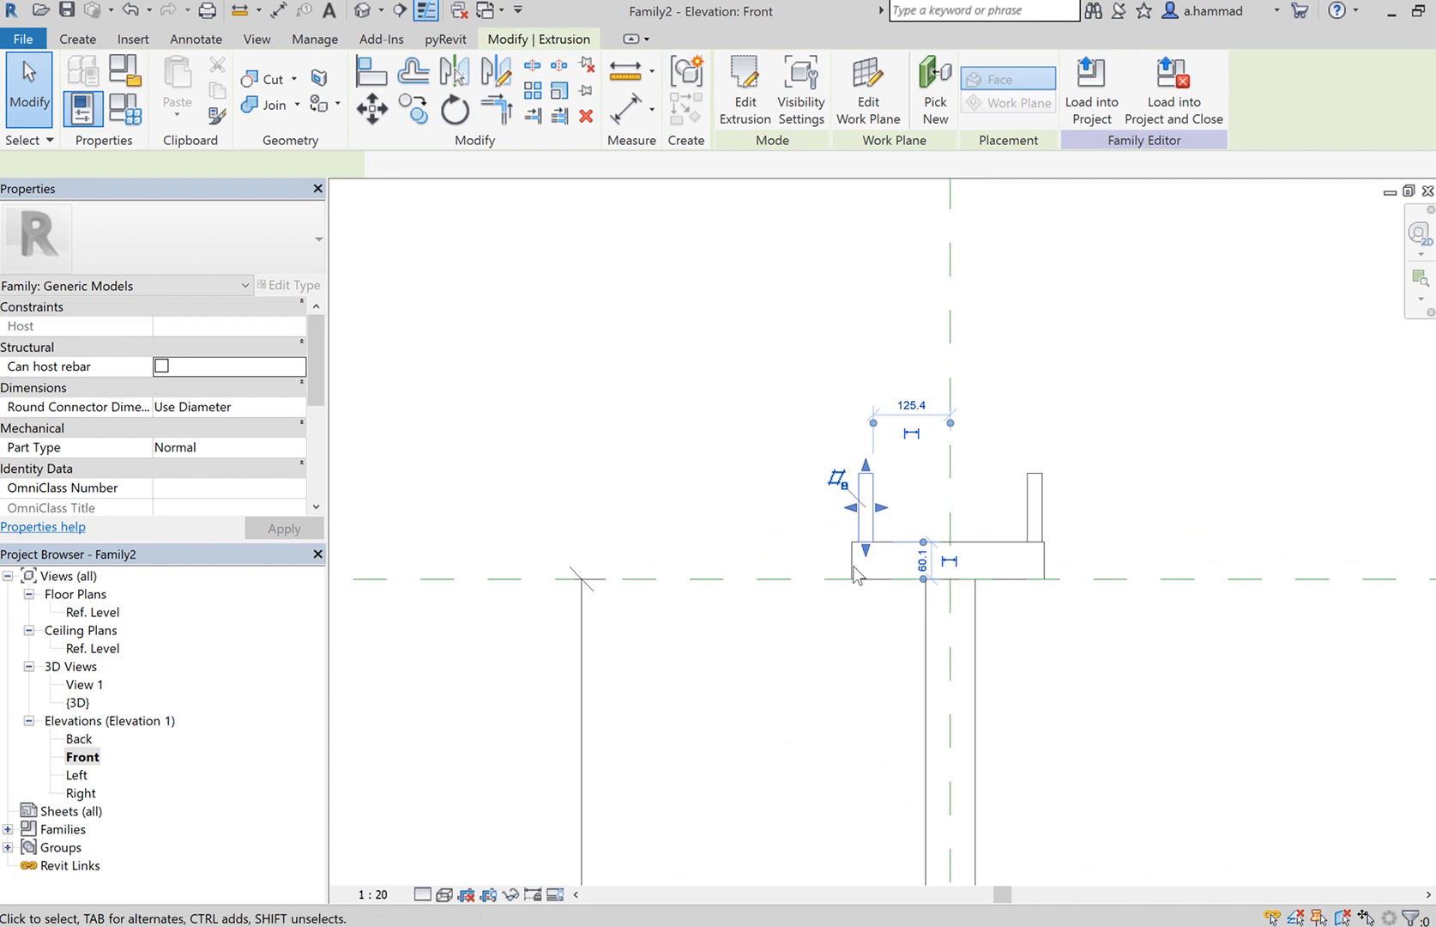
{"action": "left_click", "coordinate": [856, 570]}
{"action": "left_click_drag", "start_coordinate": [848, 562], "coordinate": [860, 565]}
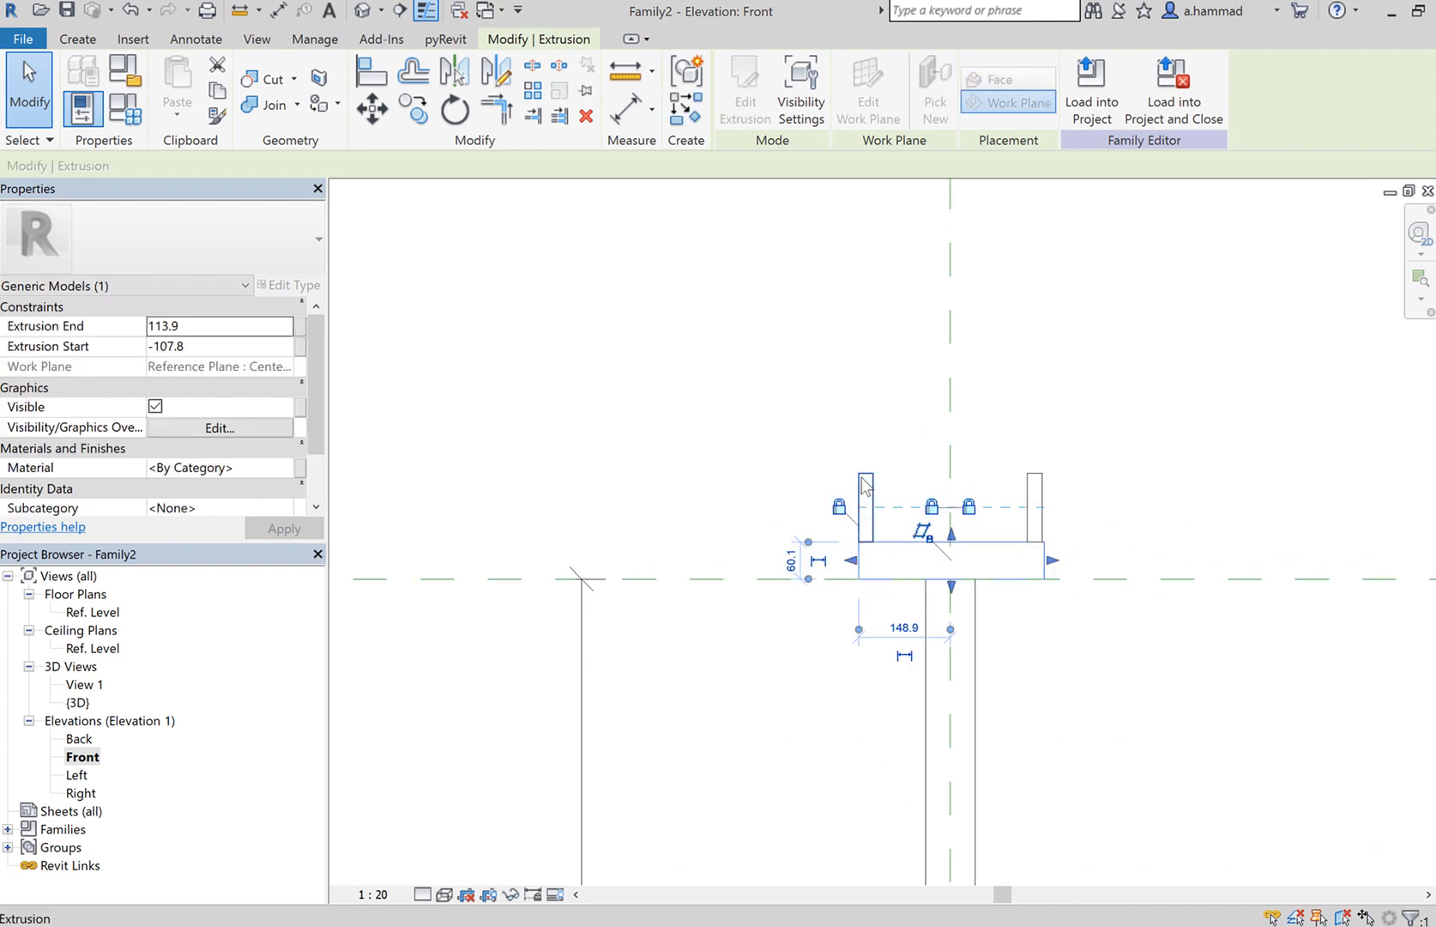
{"action": "left_click_drag", "start_coordinate": [1048, 562], "coordinate": [1049, 565]}
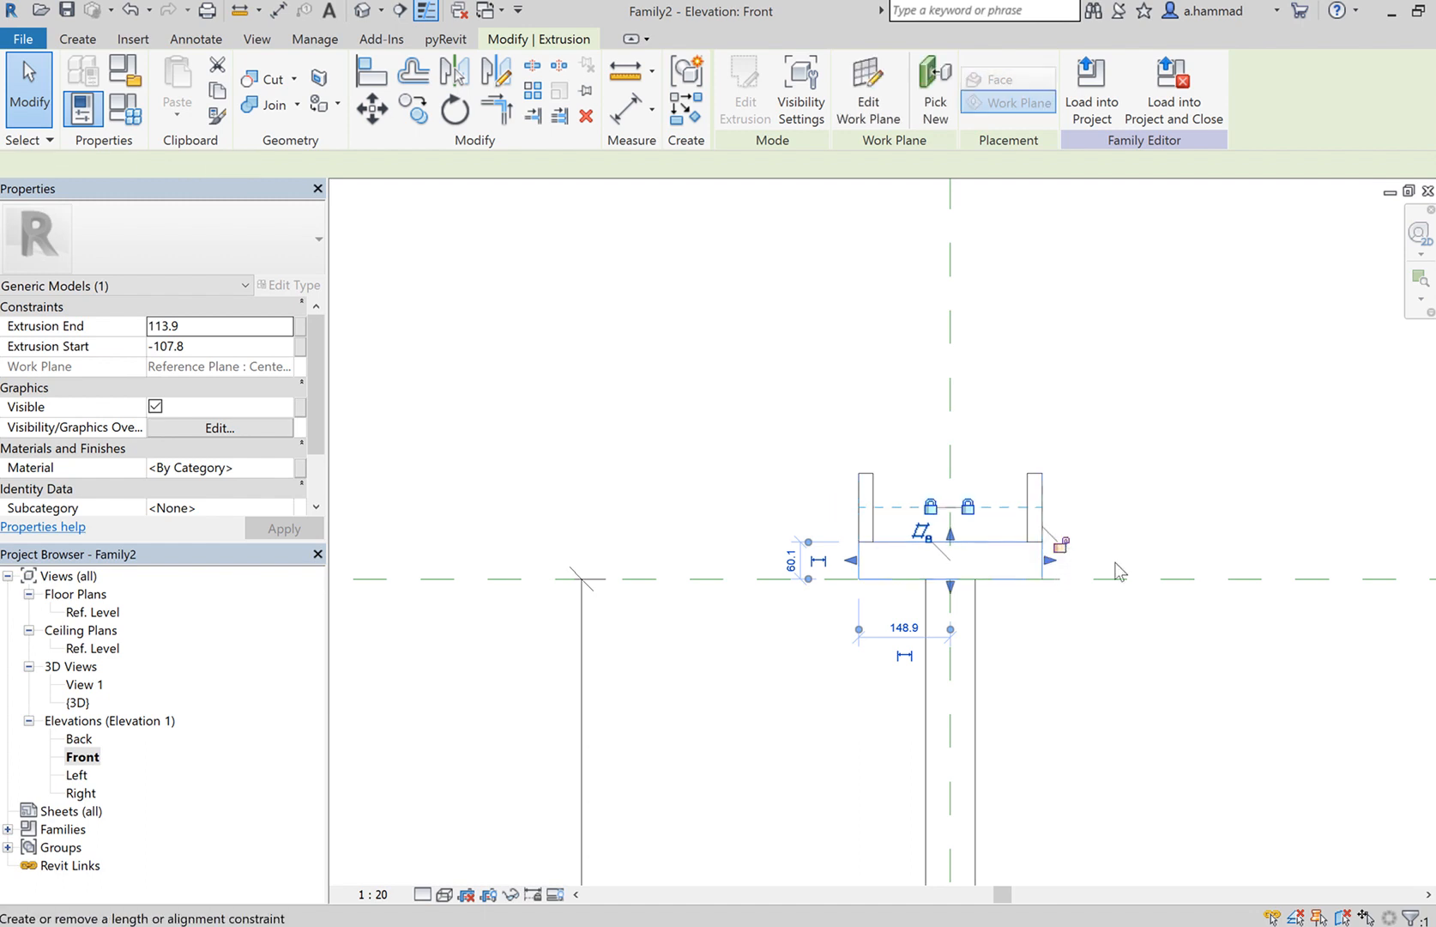
{"action": "left_click", "coordinate": [1280, 513]}
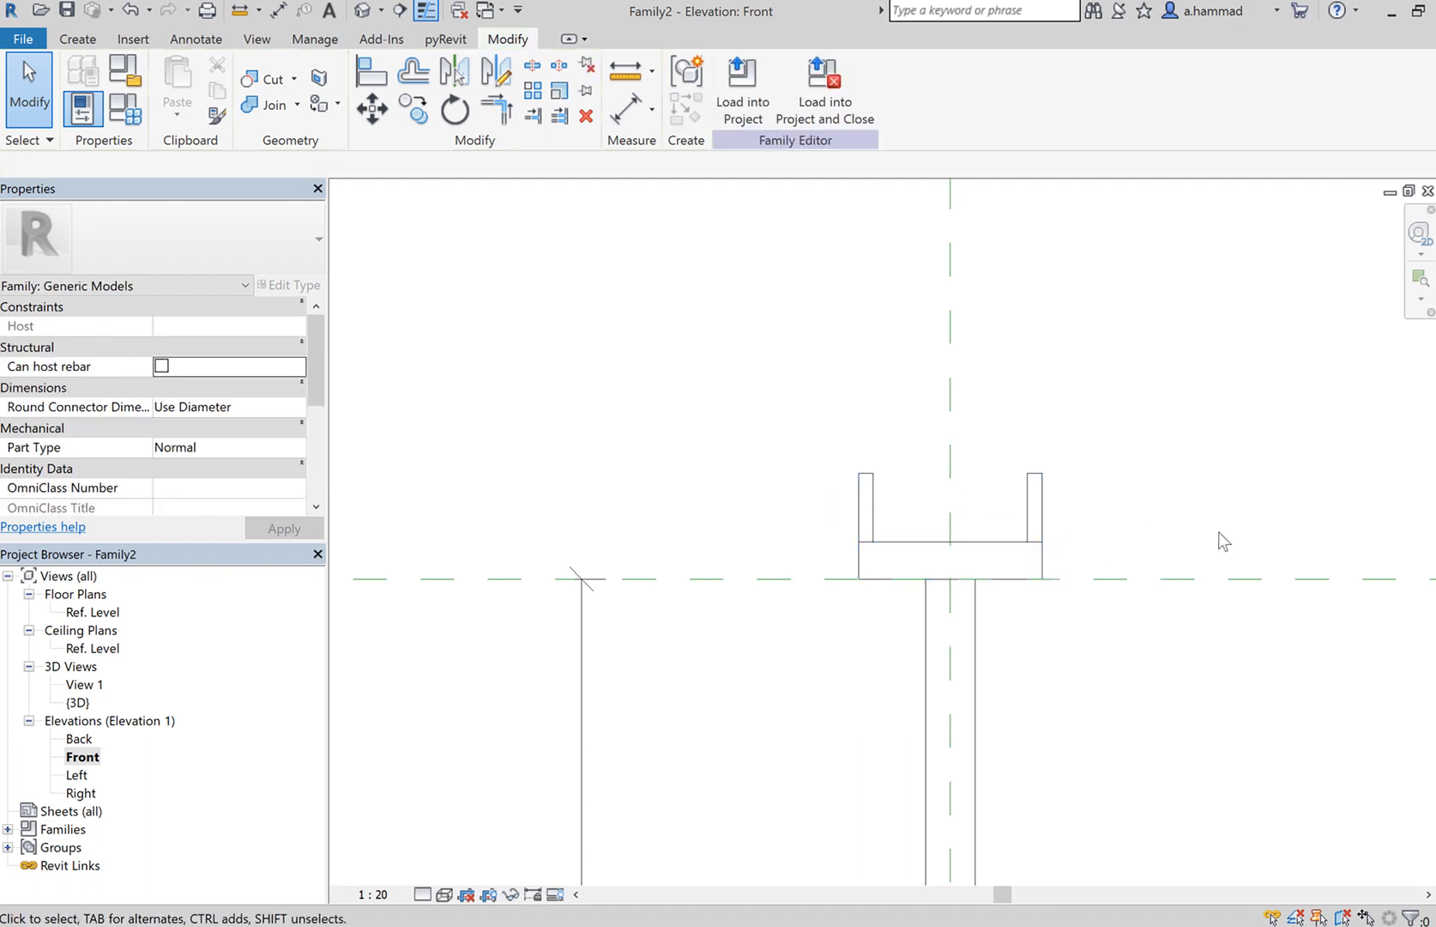
Step: Examine the top plate, the uprights and the post's height dimension in the Front elevation
{"action": "scroll", "coordinate": [1219, 545], "scroll_direction": "down", "scroll_amount": 2}
{"action": "scroll", "coordinate": [1242, 660], "scroll_direction": "down", "scroll_amount": 2}
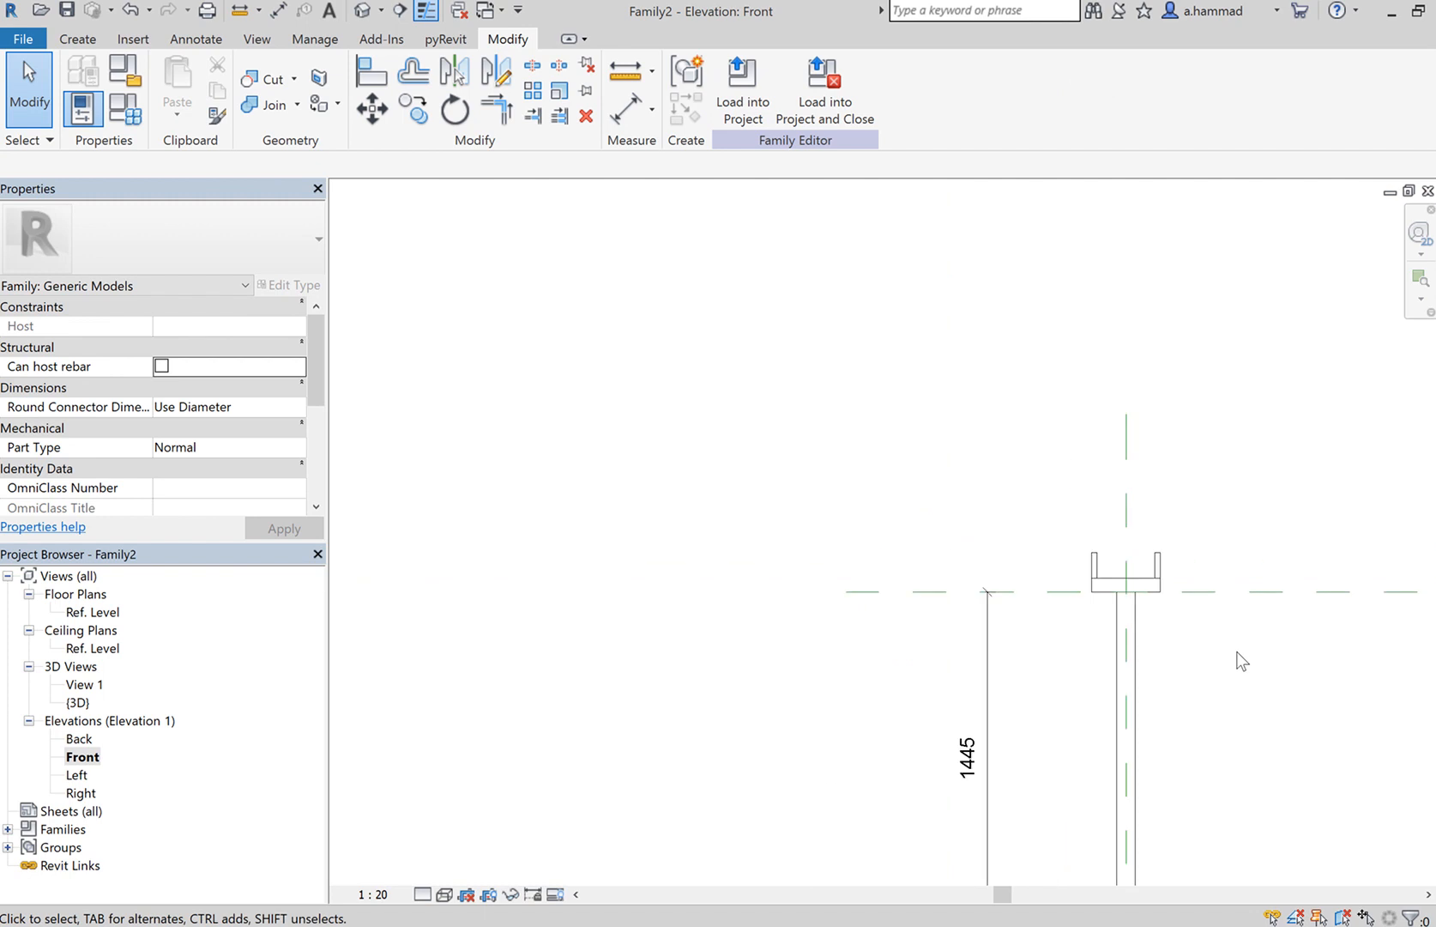
{"action": "middle_click_drag", "start_coordinate": [1238, 650], "coordinate": [976, 426]}
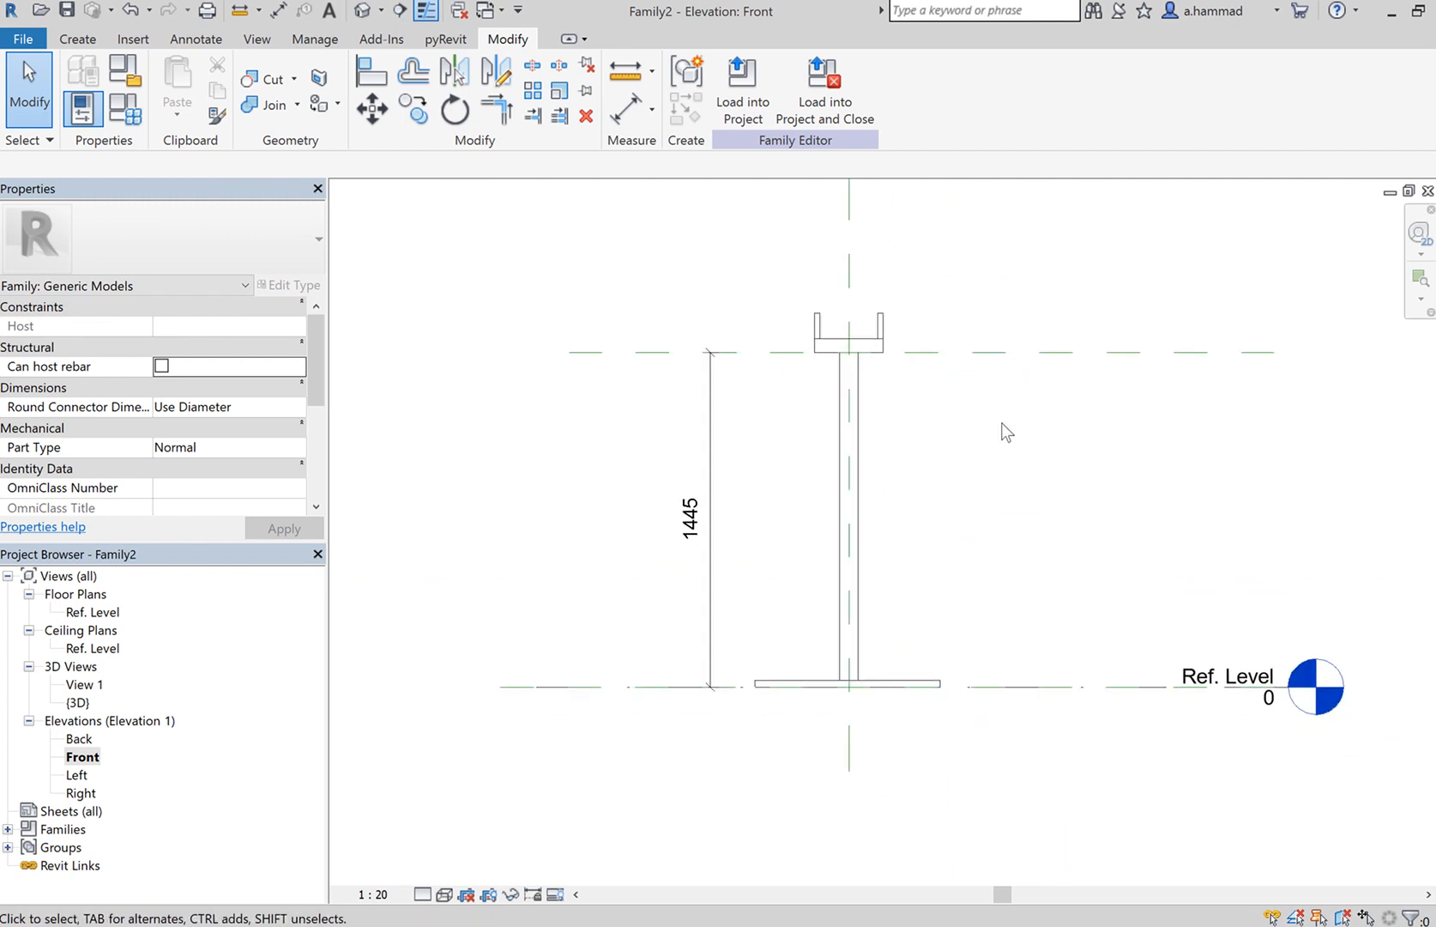
{"action": "scroll", "coordinate": [863, 340], "scroll_direction": "up", "scroll_amount": 2}
{"action": "scroll", "coordinate": [759, 377], "scroll_direction": "up", "scroll_amount": 2}
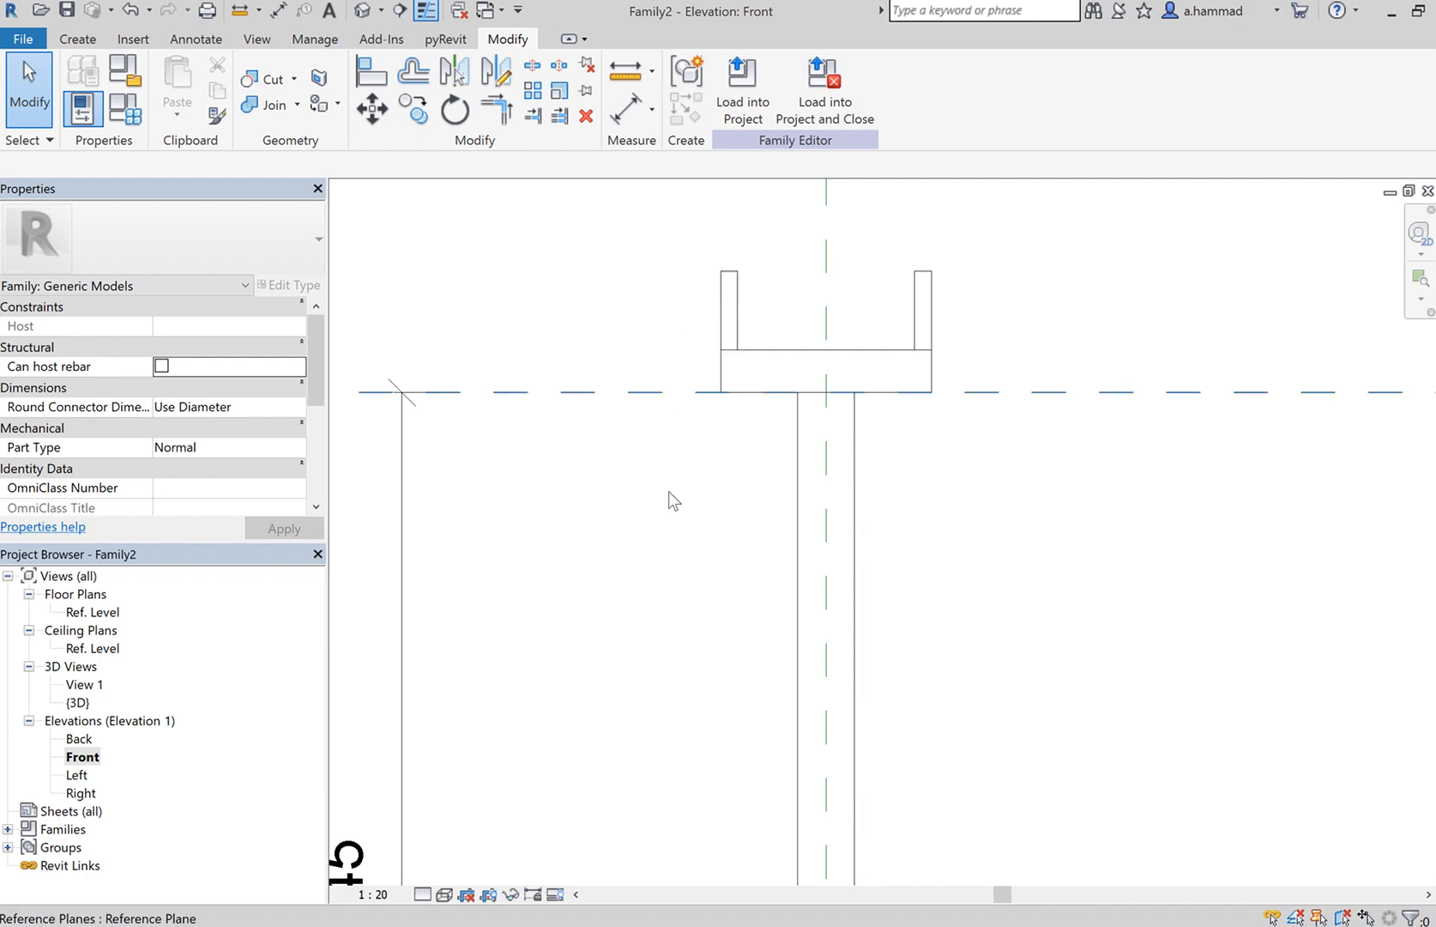
{"action": "scroll", "coordinate": [669, 493], "scroll_direction": "down", "scroll_amount": 2}
{"action": "left_click", "coordinate": [525, 549]}
{"action": "left_click", "coordinate": [644, 526]}
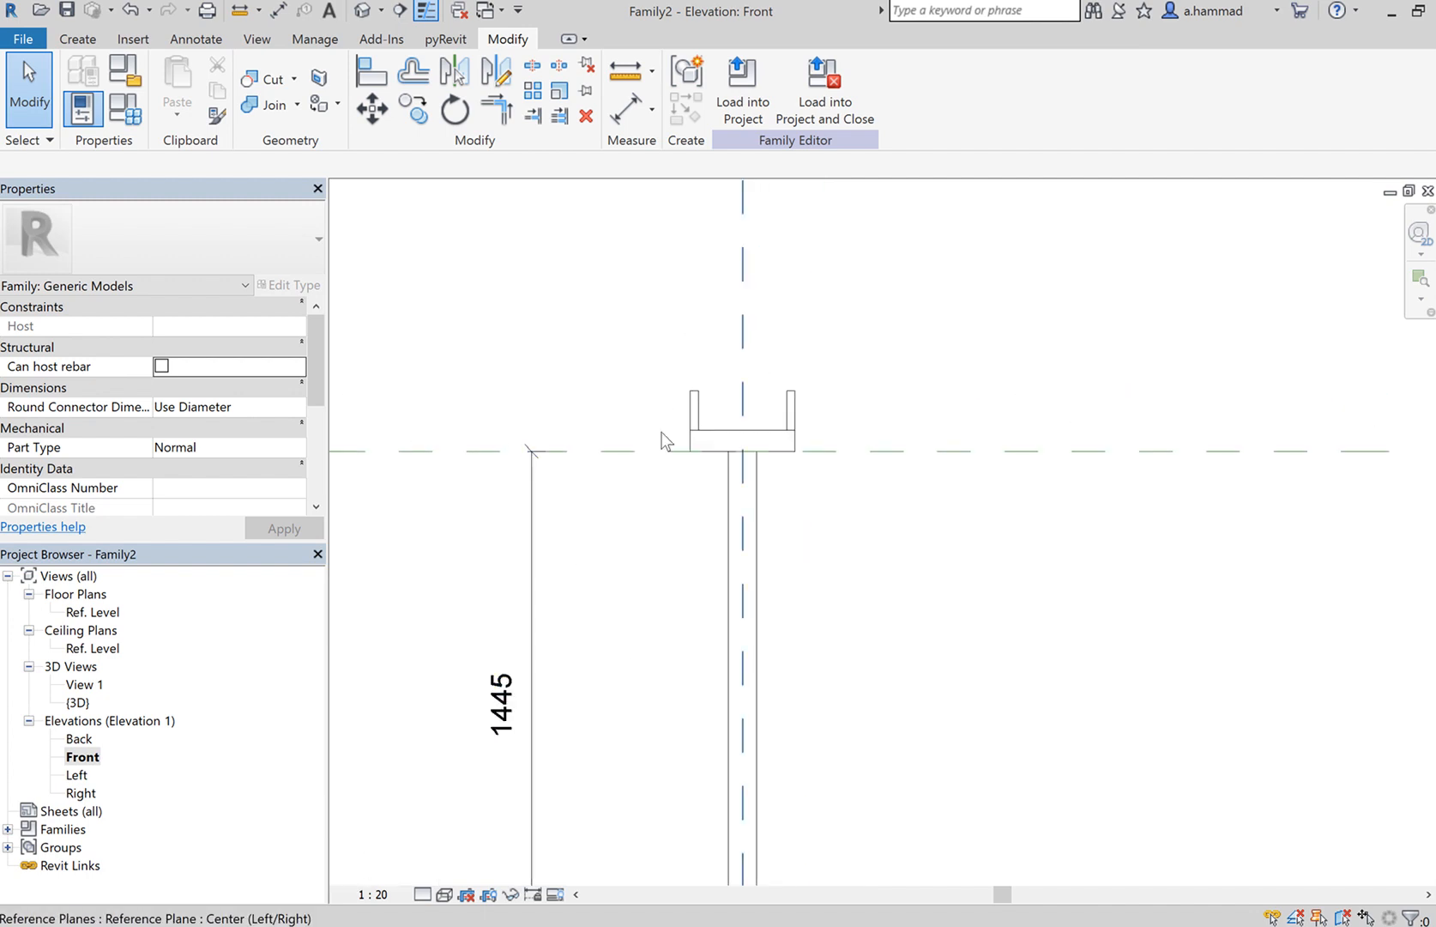